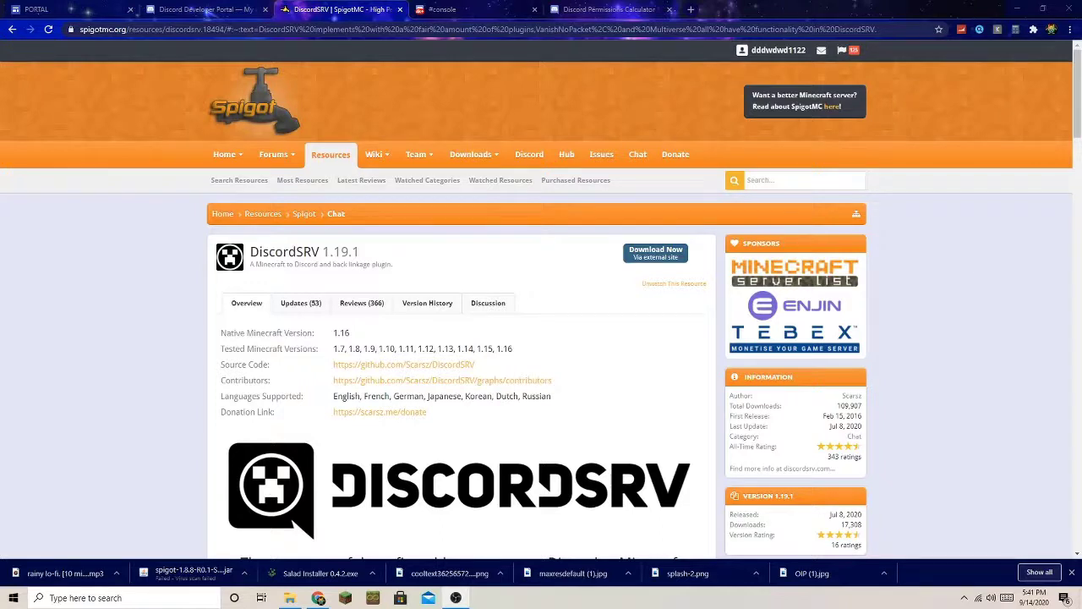
Download the DiscordSRV 1.19.1 jar from SpigotMC, keeping the file despite the warning.
click(655, 254)
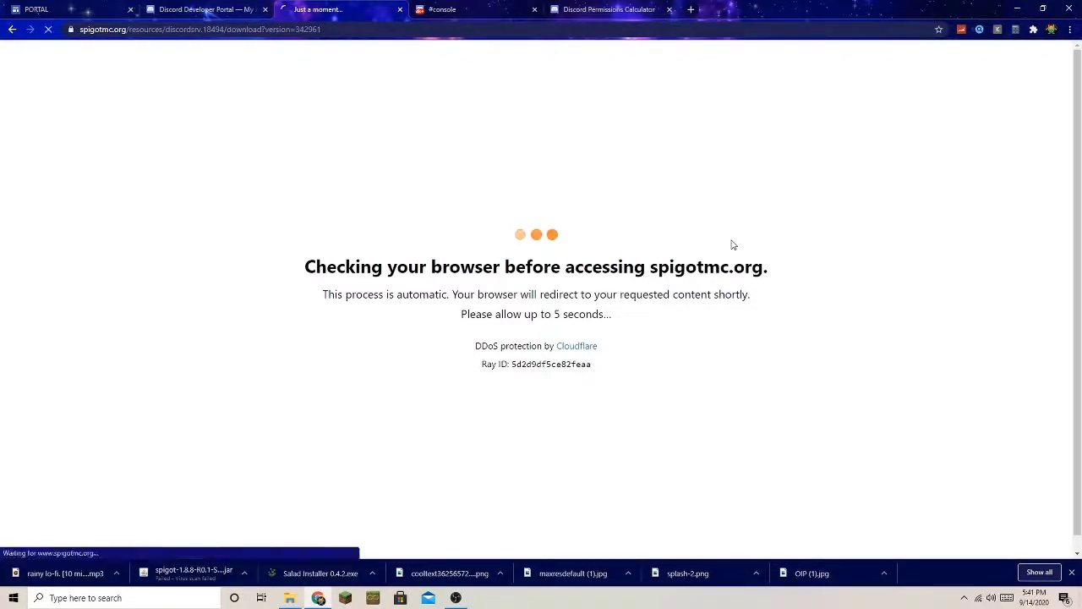
click(219, 572)
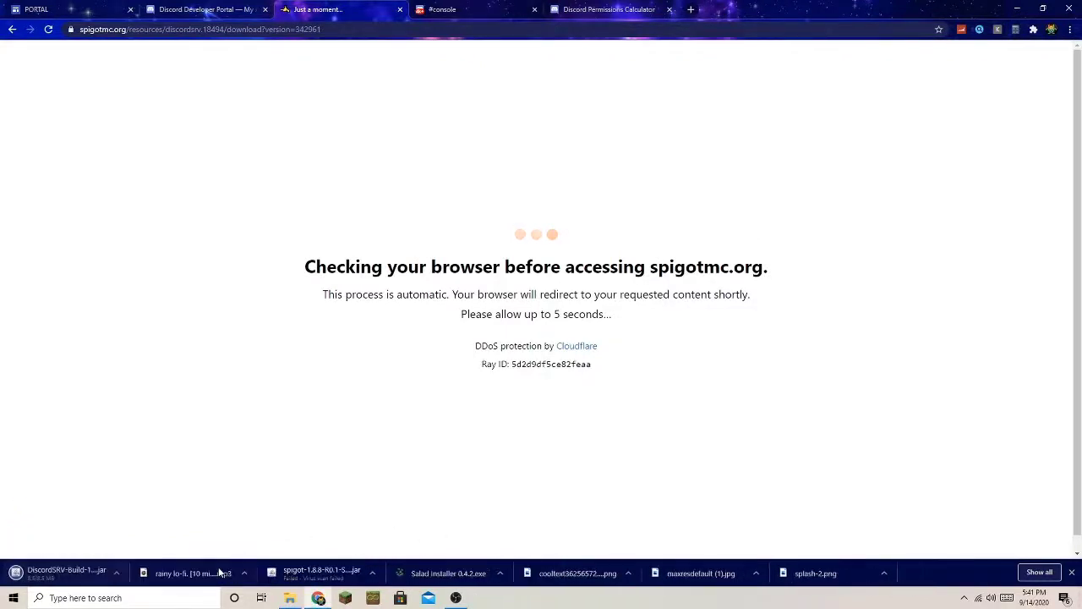
Close the Pictures window and open the minecraft server's plugins folder.
click(1015, 5)
click(1014, 79)
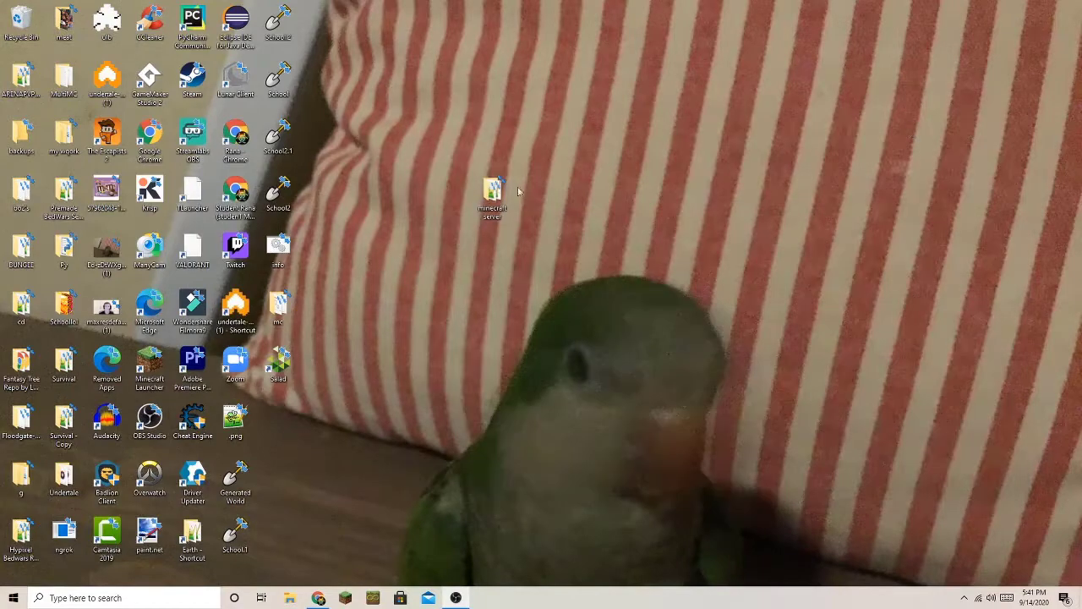
double_click(490, 196)
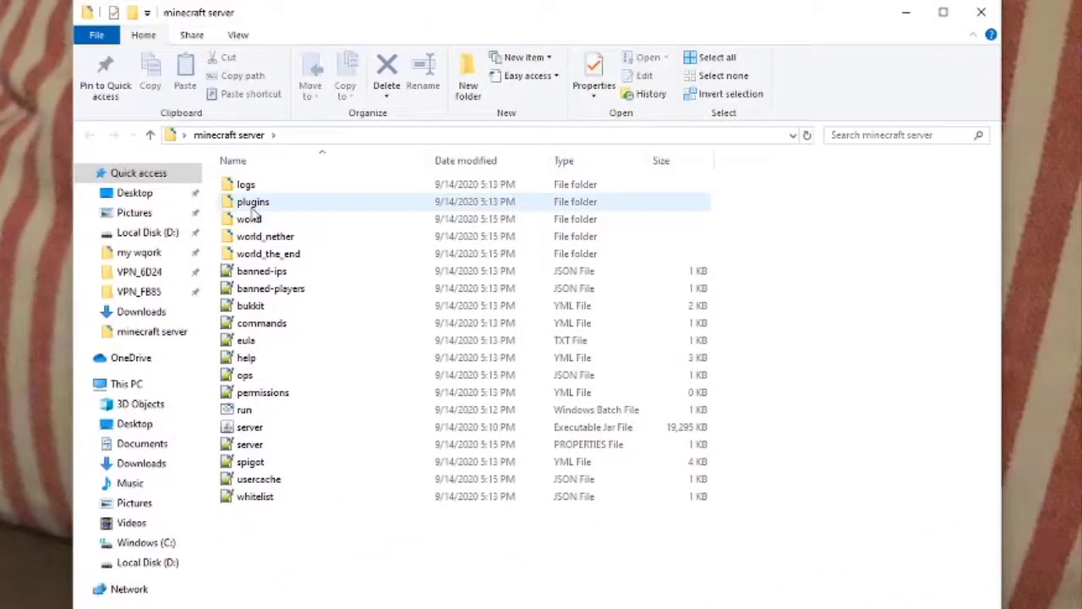
double_click(292, 203)
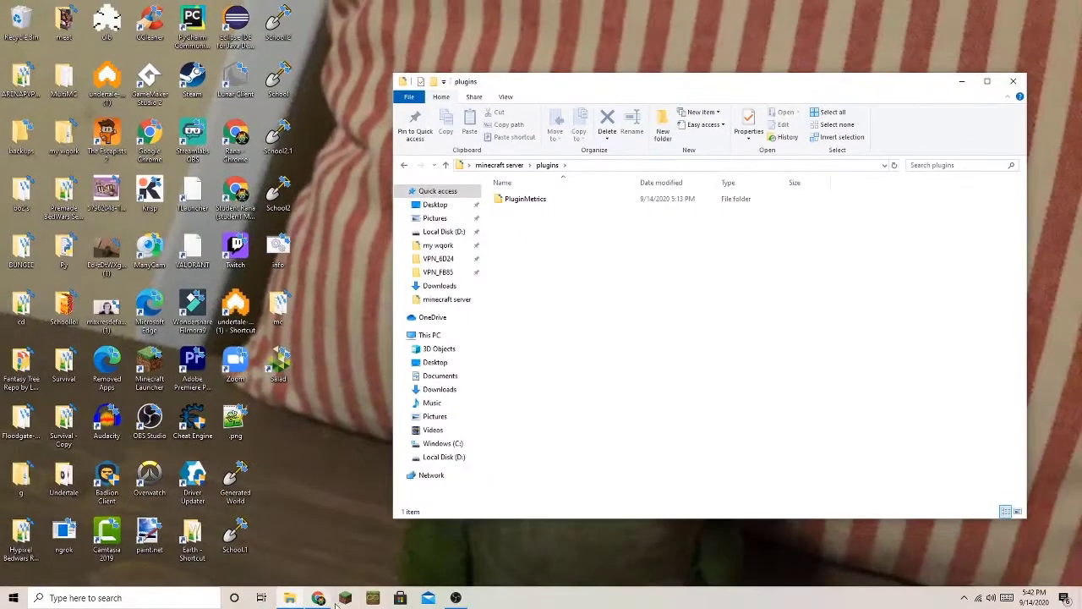
Move DiscordSRV-Build-1.19.1.jar from Downloads into plugins using side-by-side Explorer windows.
right_click(289, 598)
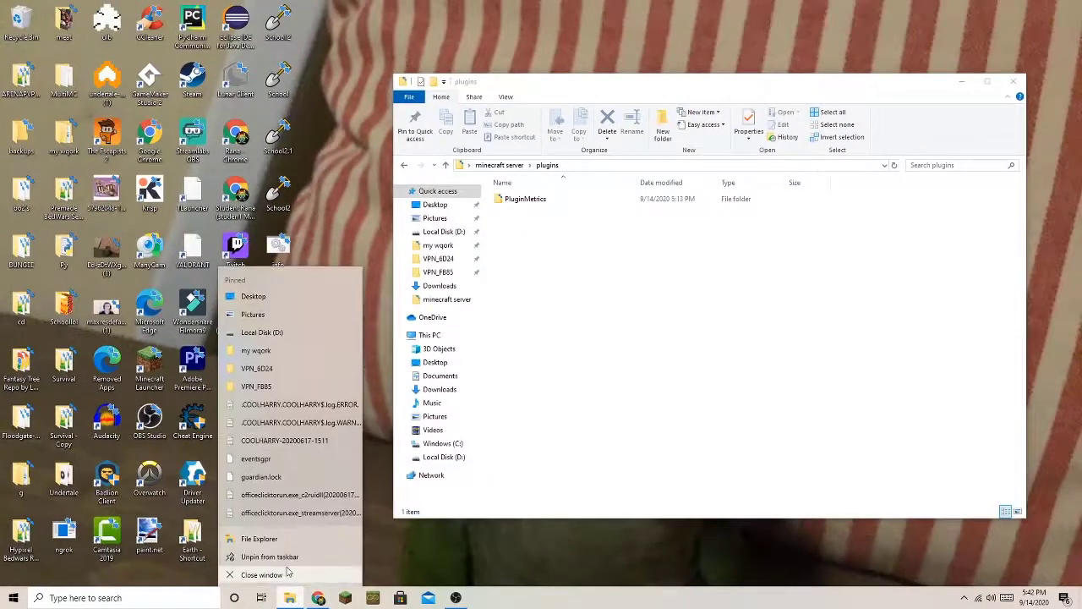
click(258, 539)
key(super+Right)
click(106, 200)
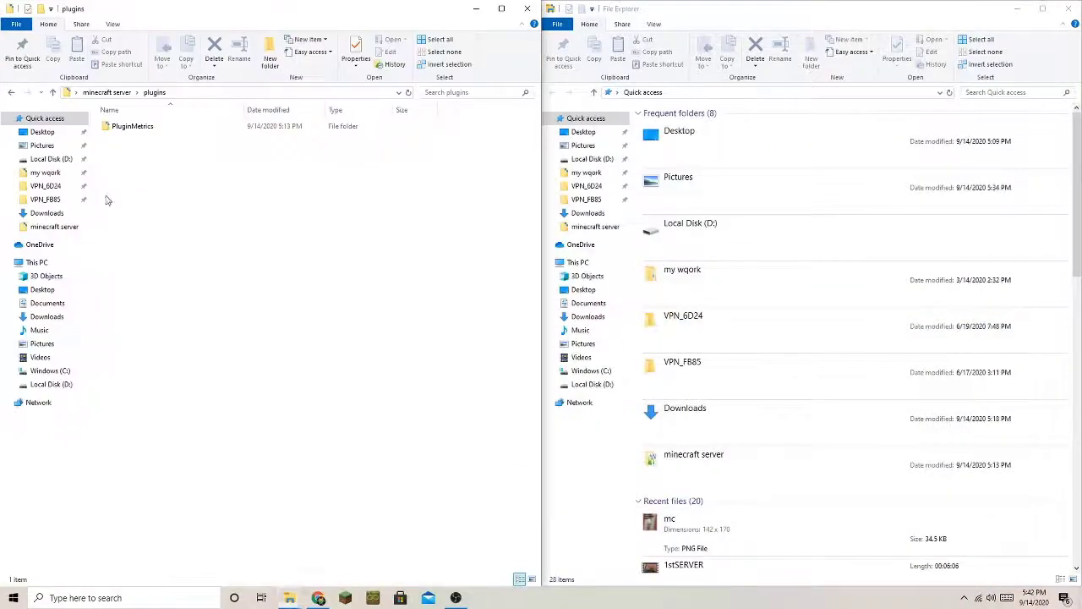
click(585, 213)
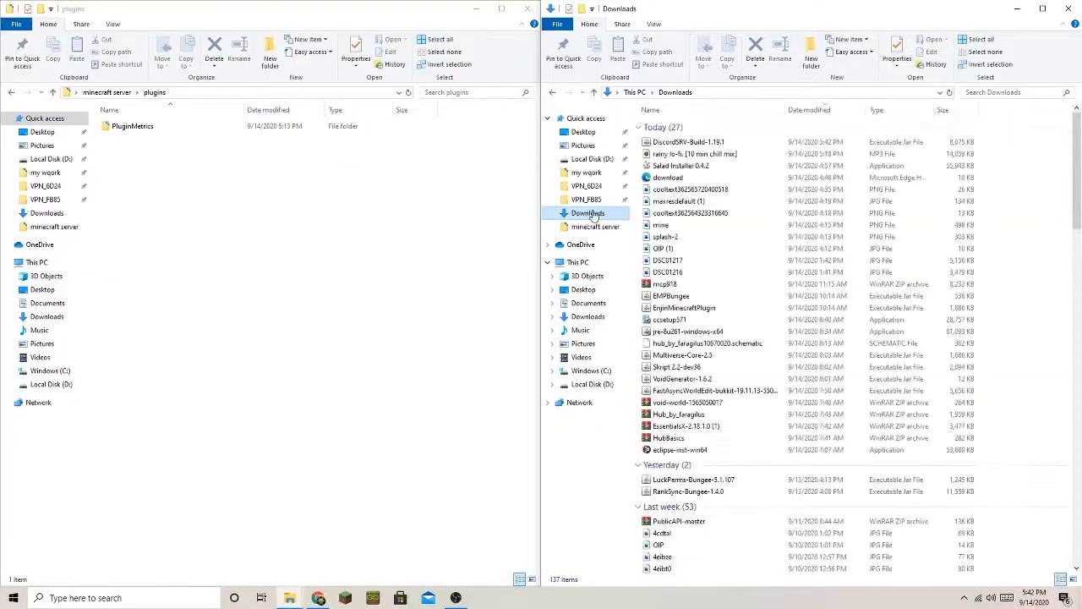
drag(688, 141, 318, 222)
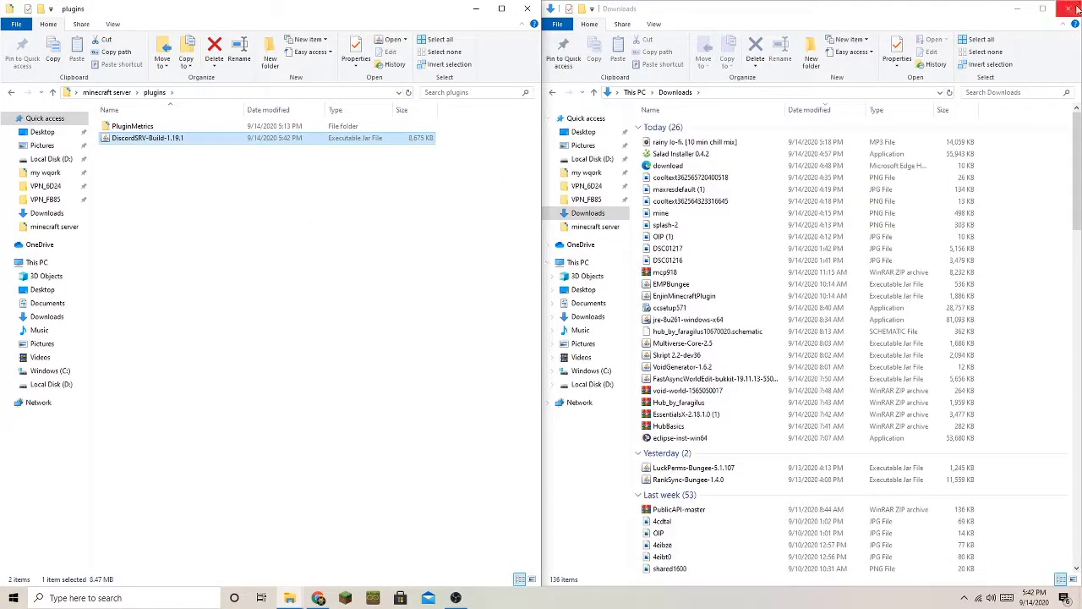
click(1072, 8)
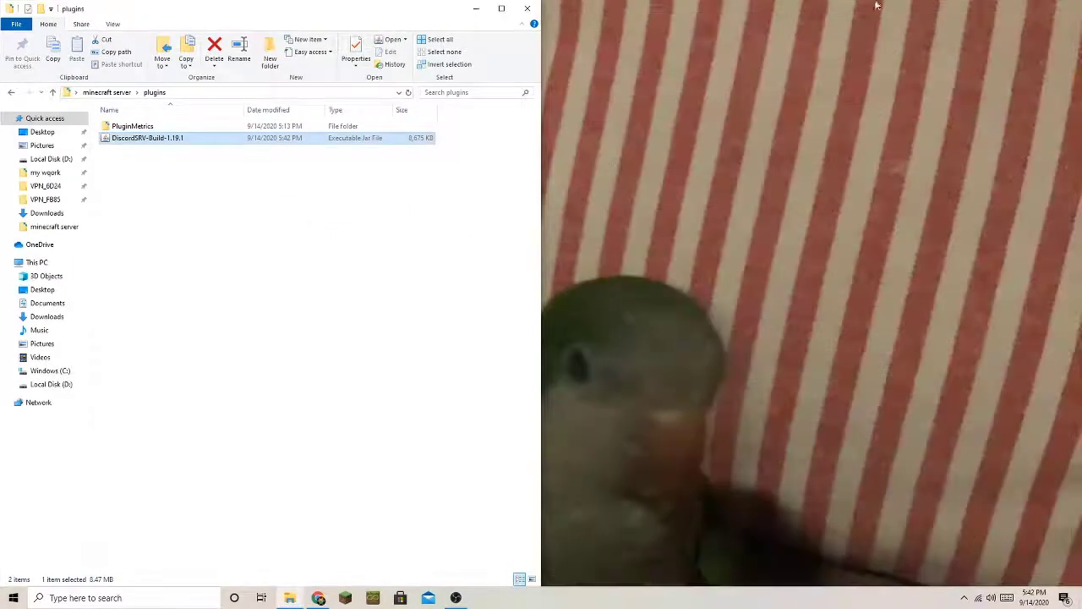
Resize the Explorer window and go back up to the minecraft server folder.
click(501, 9)
drag(929, 4, 837, 124)
key(alt+Left)
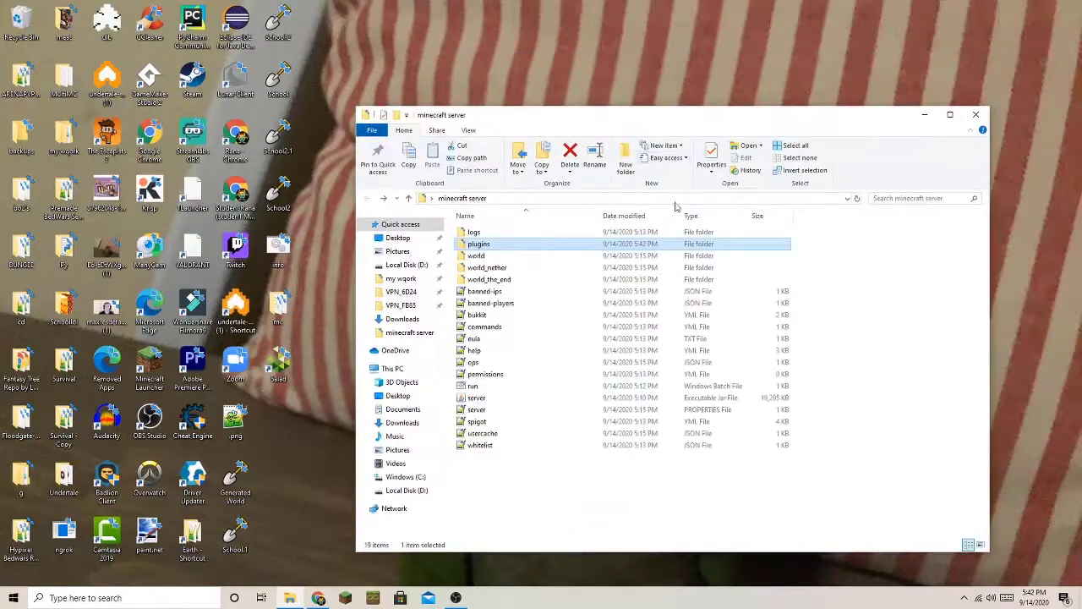
Start the server with run.bat and check DiscordSRV's missing bot token error.
double_click(517, 388)
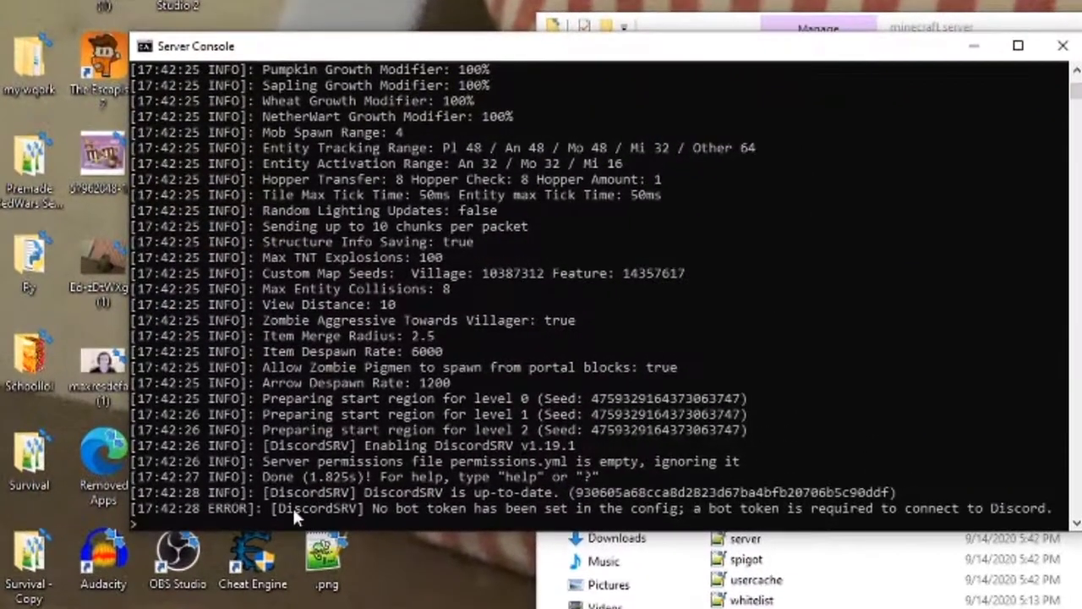
drag(288, 507, 375, 509)
click(375, 510)
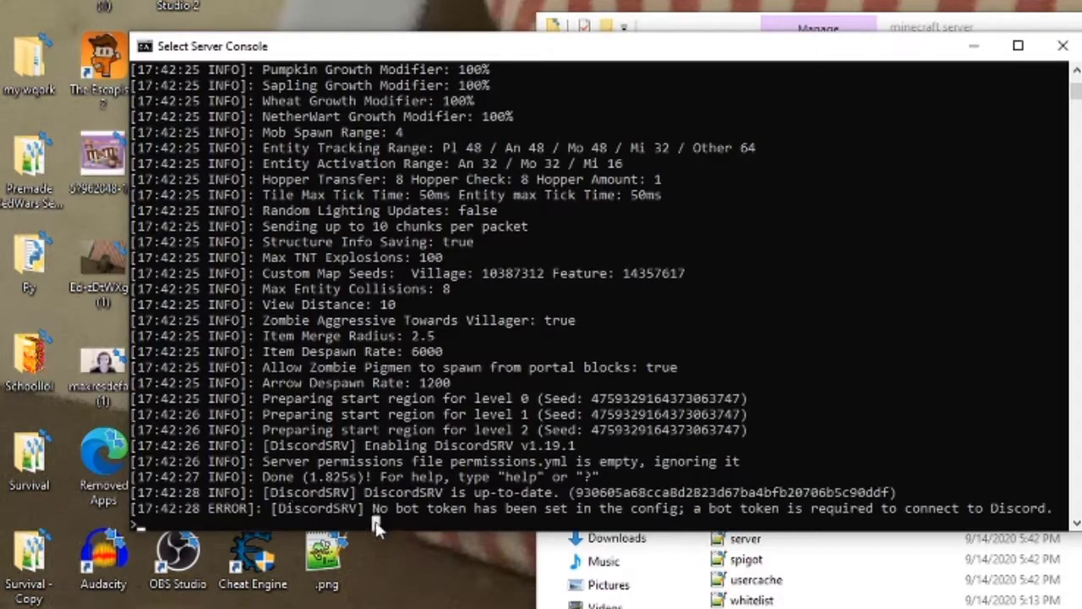
Shut the server down with the stop command and close the console.
text(stop)
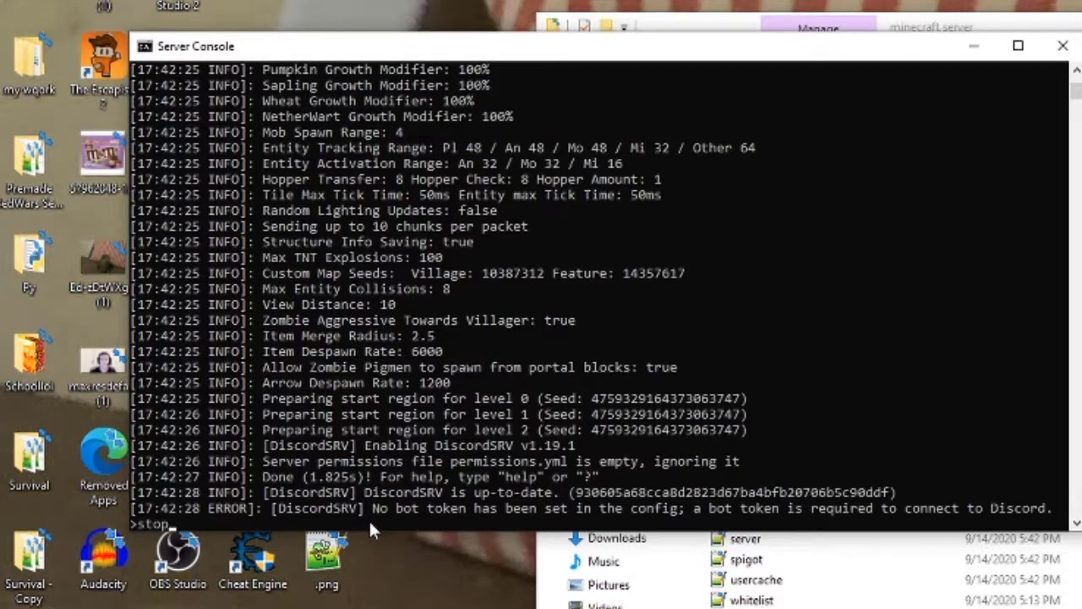
key(Return)
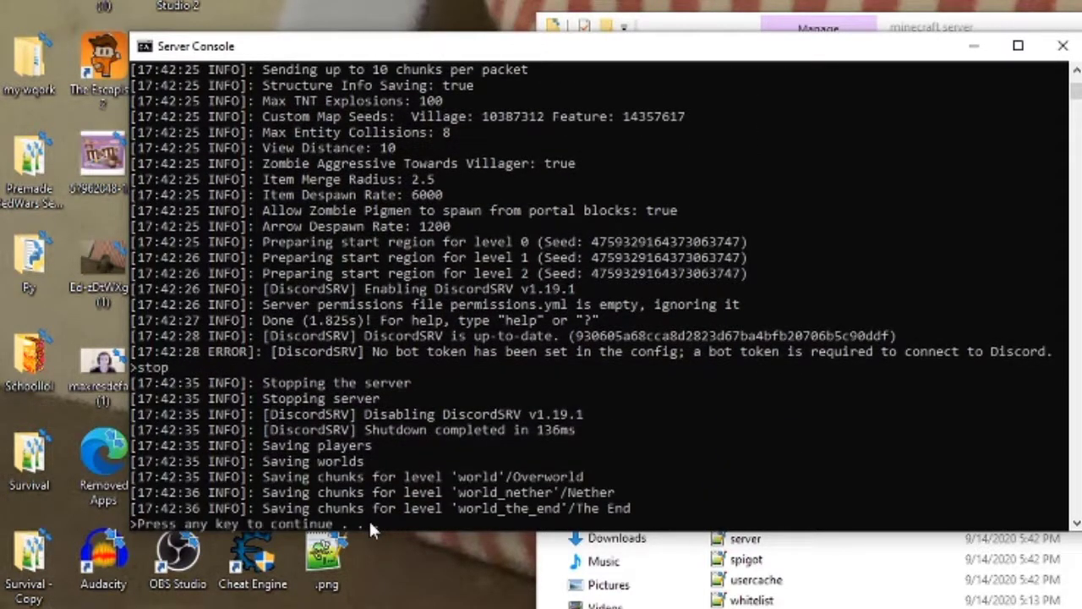
key(Return)
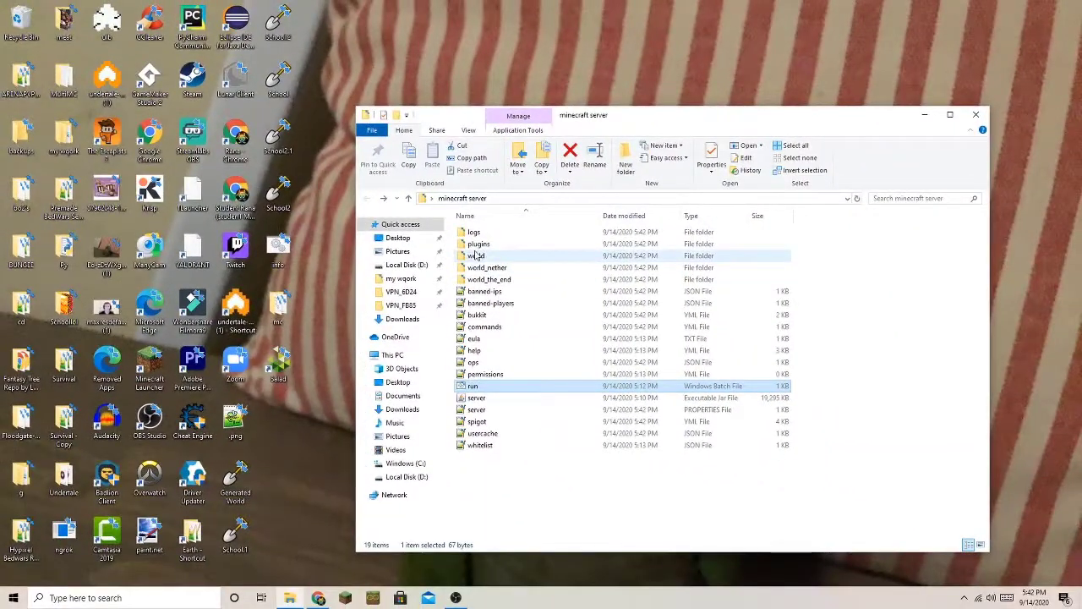
Open plugins > DiscordSRV > config.yml in Notepad++ and find the BotToken placeholder line.
double_click(479, 244)
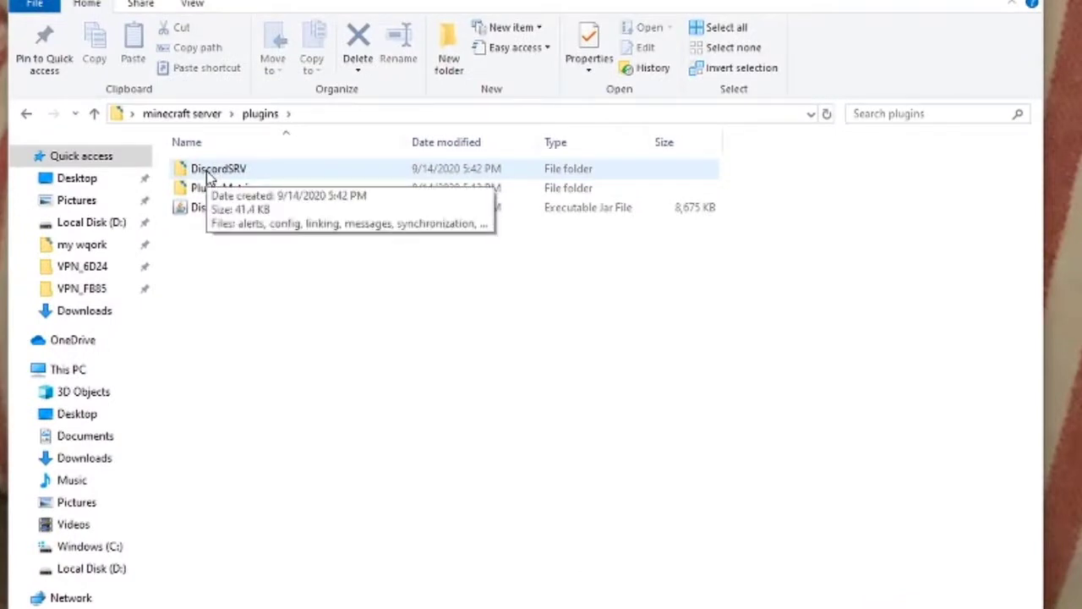
double_click(210, 172)
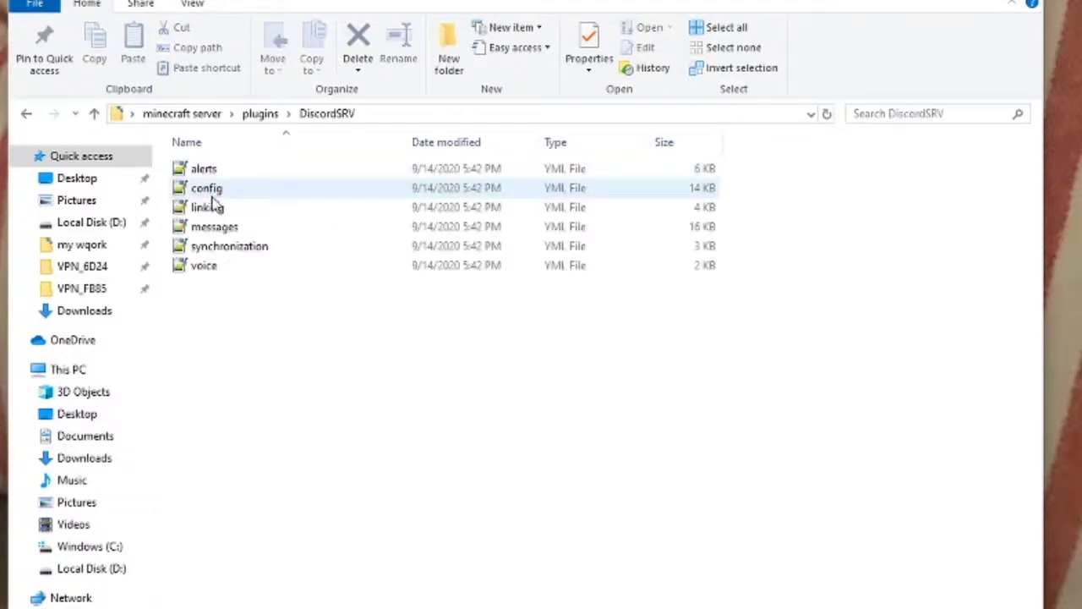
double_click(208, 187)
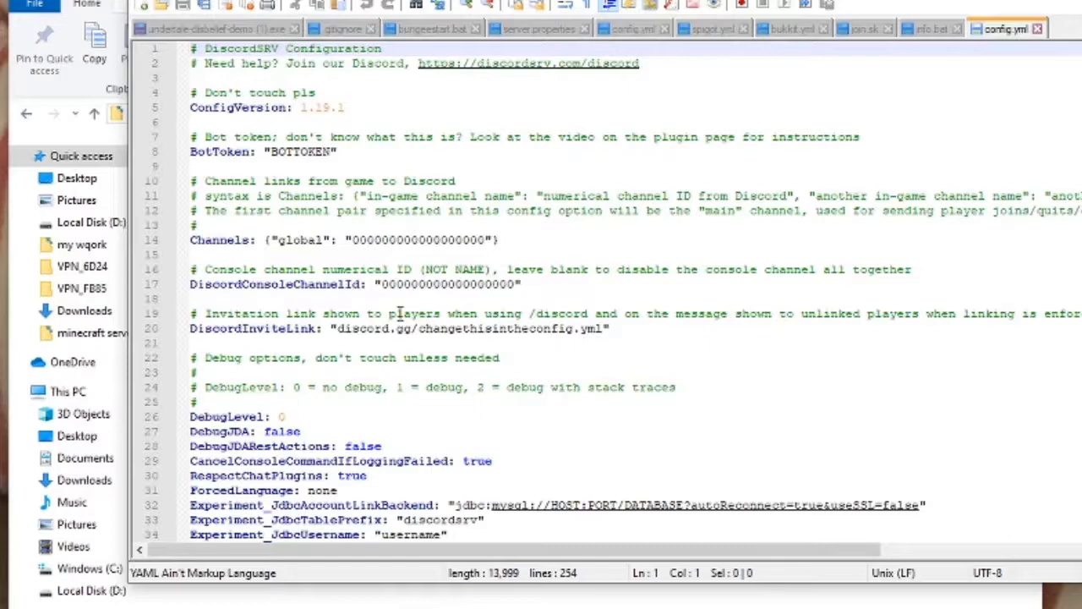
scroll(425, 422, down, 9)
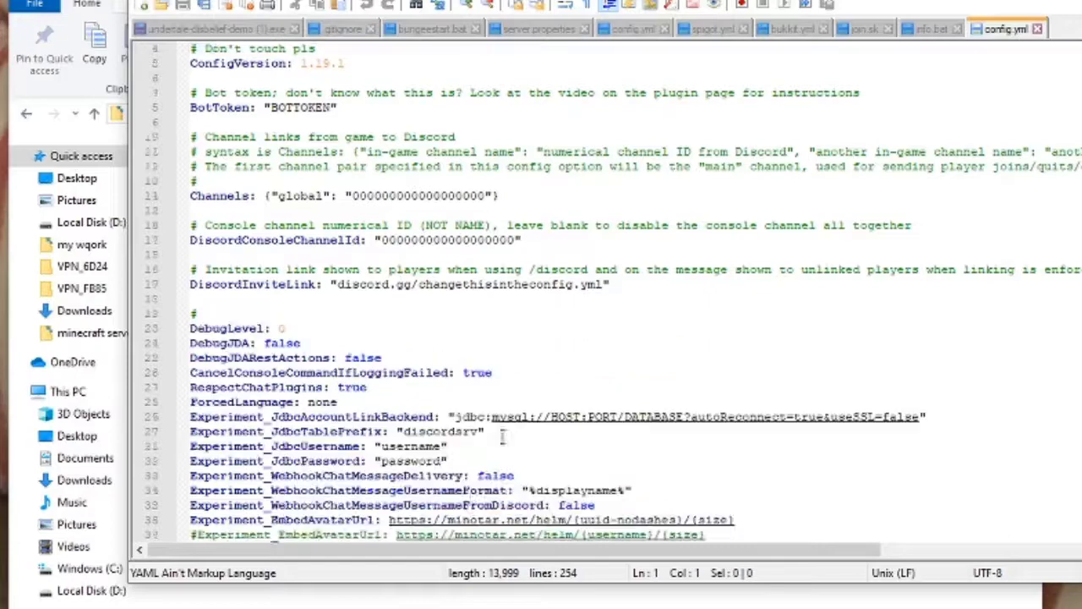
scroll(454, 380, up, 9)
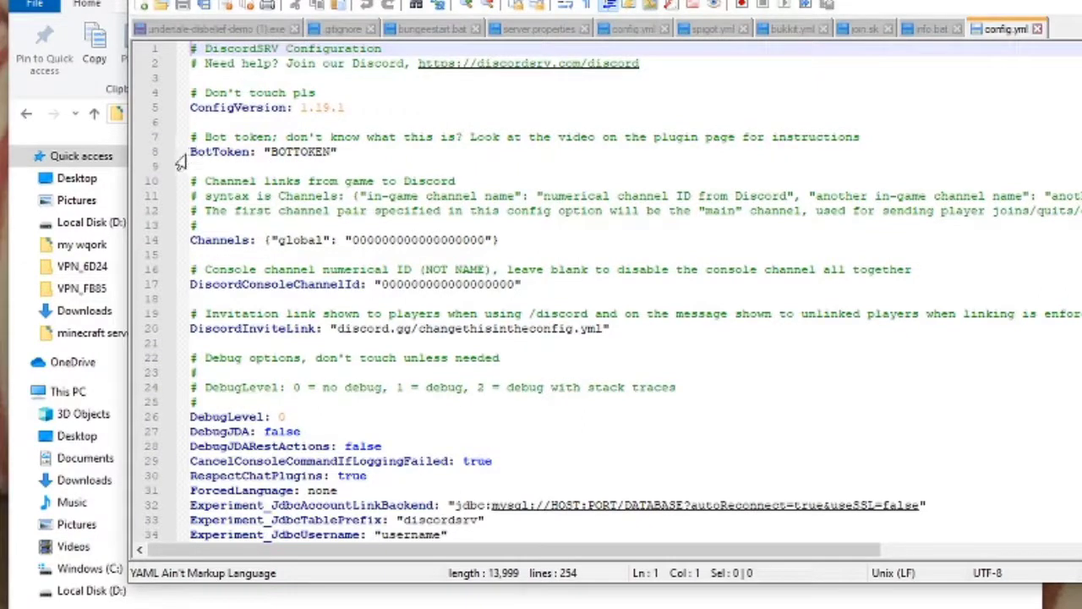
drag(191, 152, 369, 152)
click(348, 154)
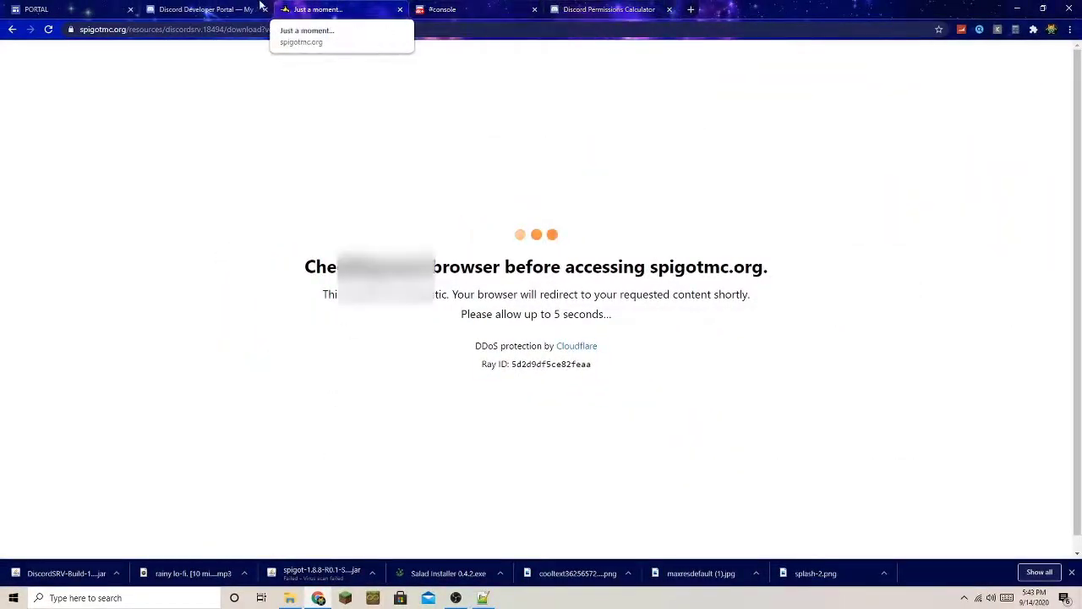
Create a new Developer Portal application named 'YT'.
click(181, 8)
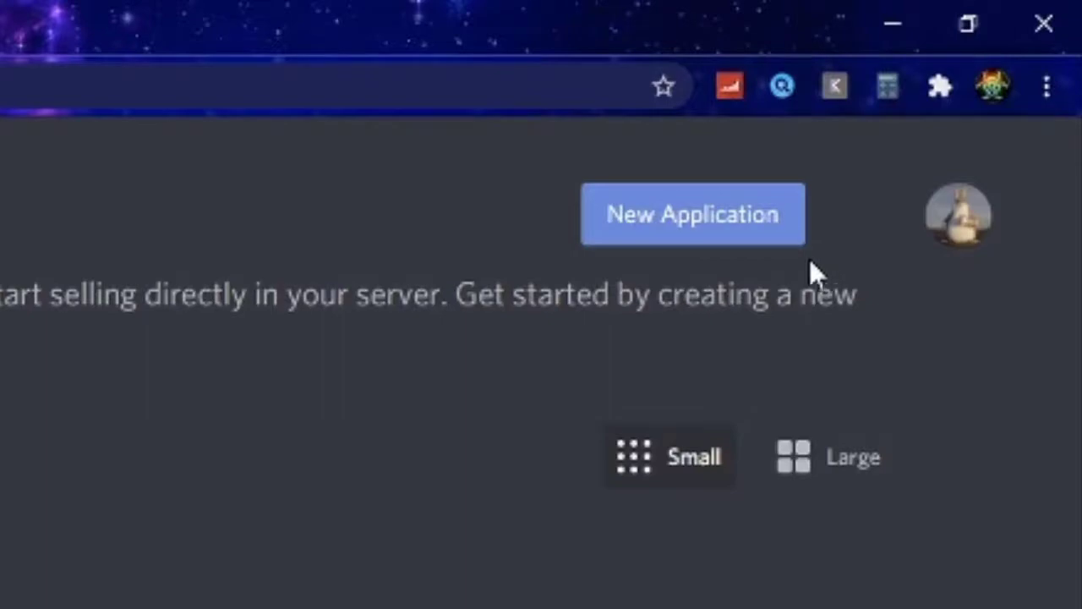
click(728, 239)
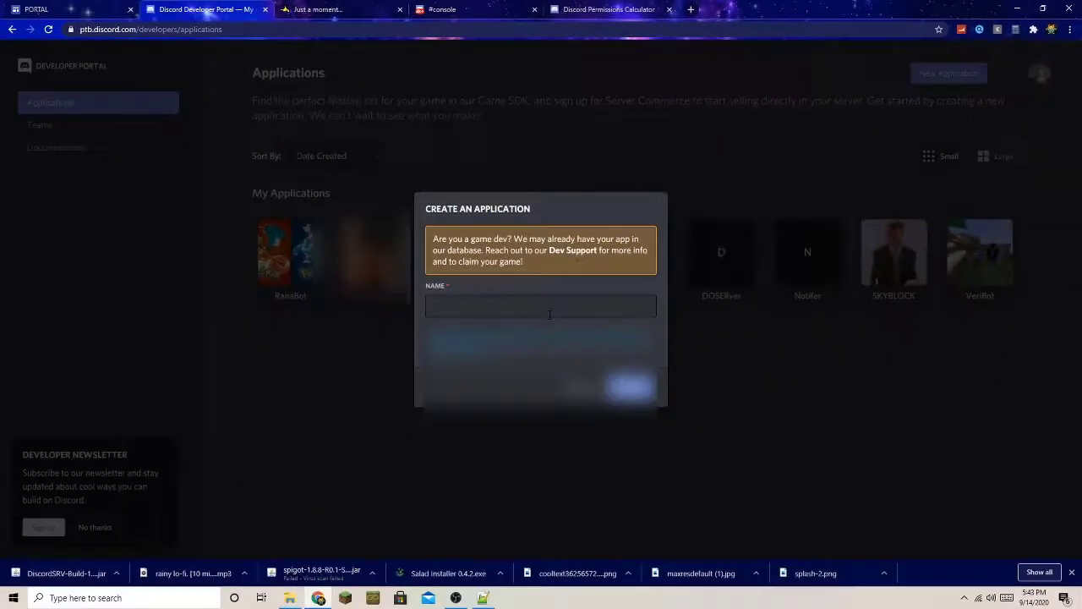
click(550, 314)
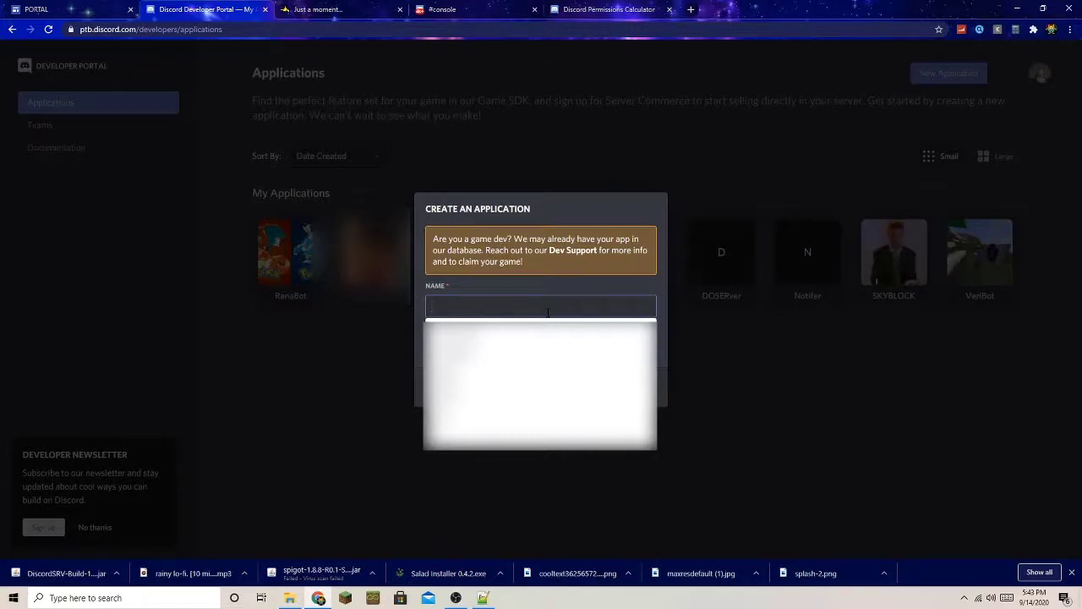
text(YT)
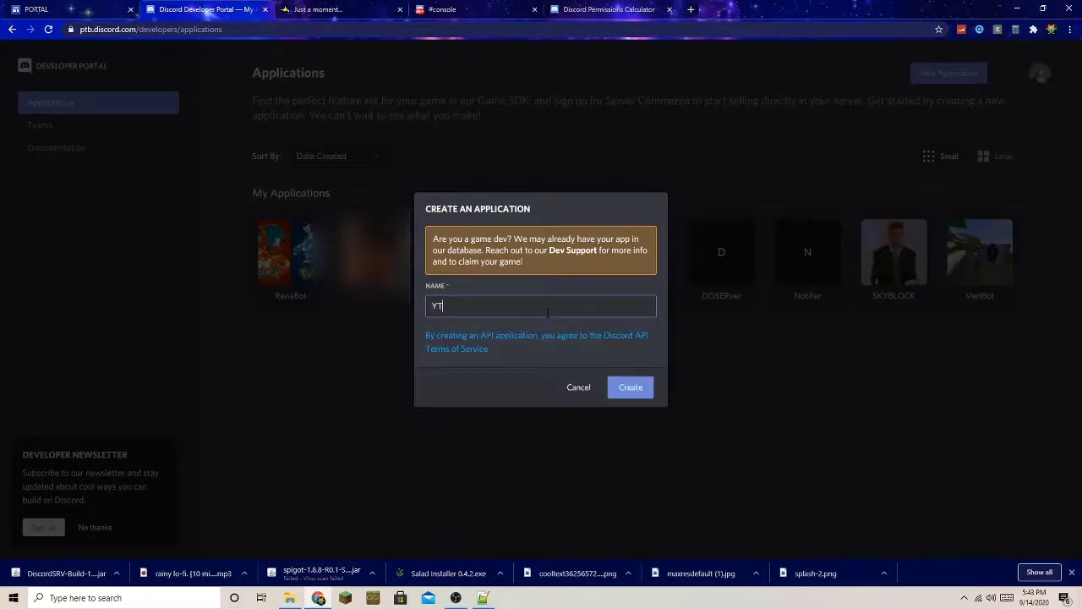
click(634, 387)
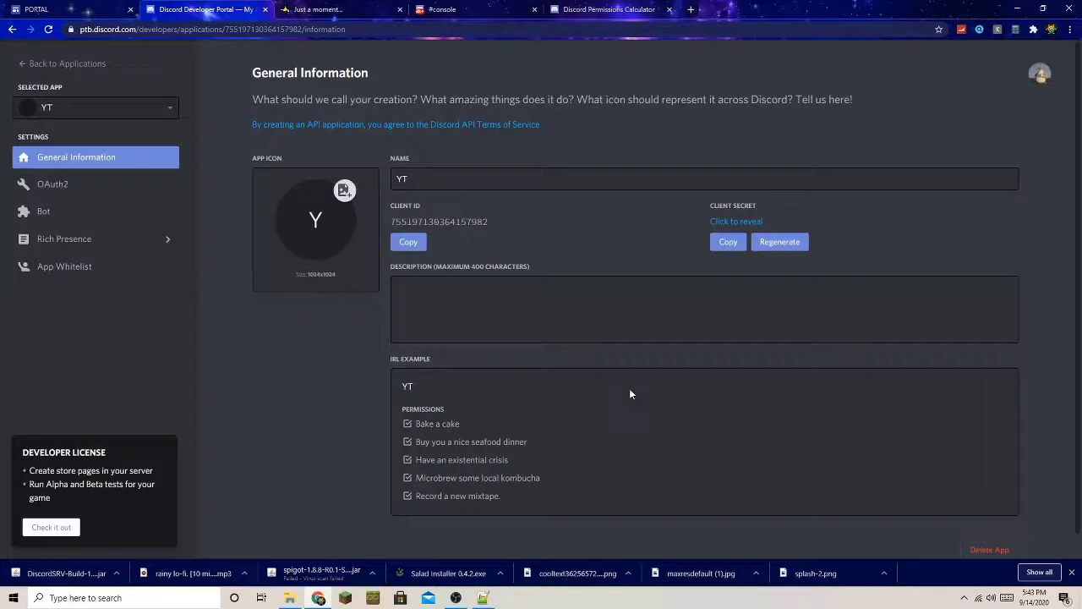
Set the YT app icon to screenshot 2020-08-22_15.19.59, save, and go to Bot settings.
click(316, 221)
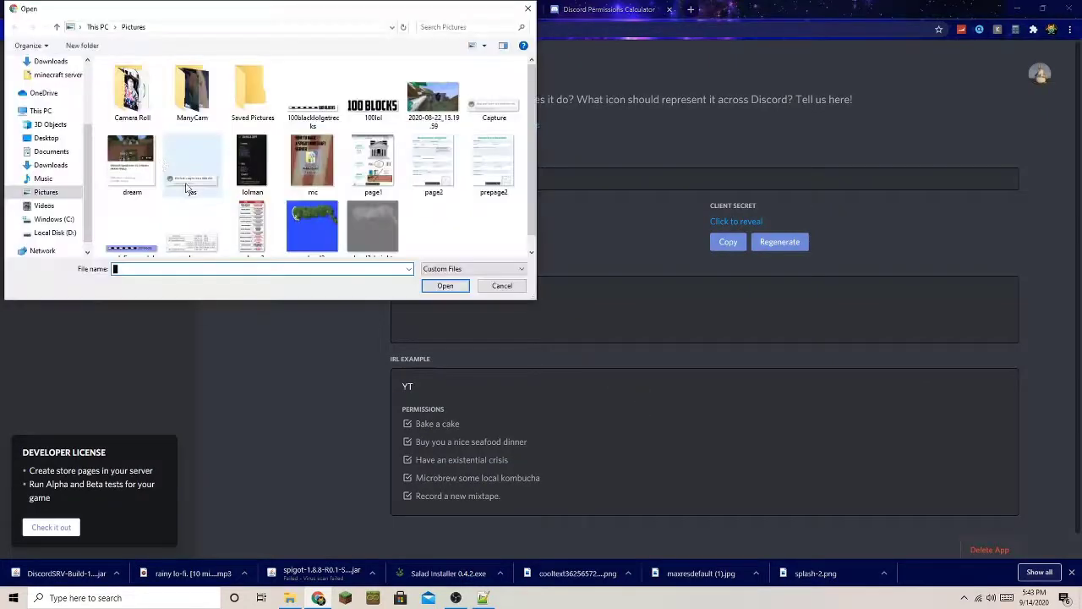
scroll(190, 220, down, 1)
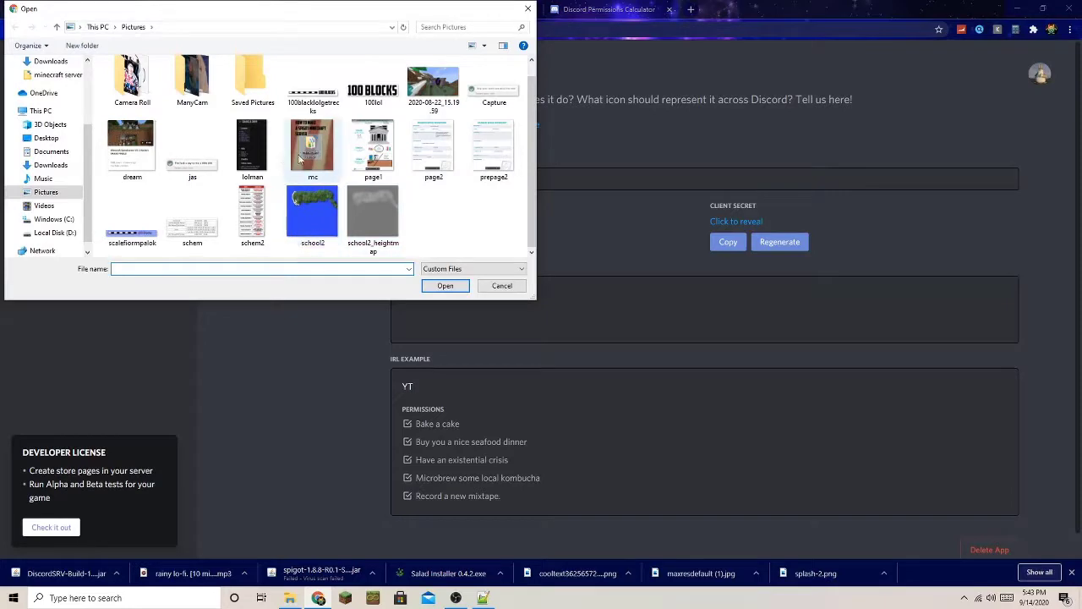
click(455, 104)
double_click(457, 111)
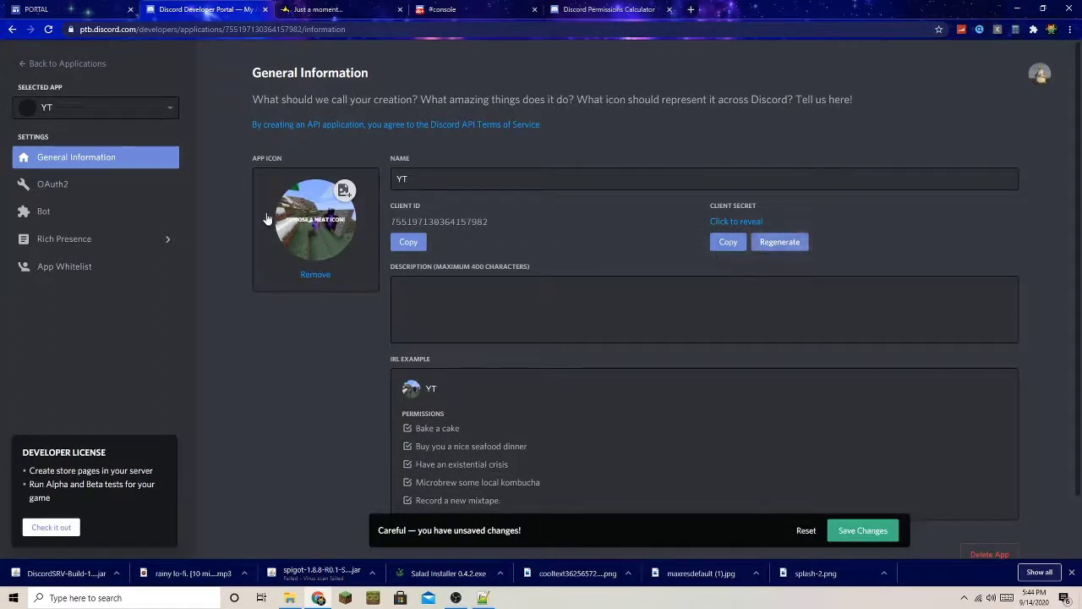
click(864, 528)
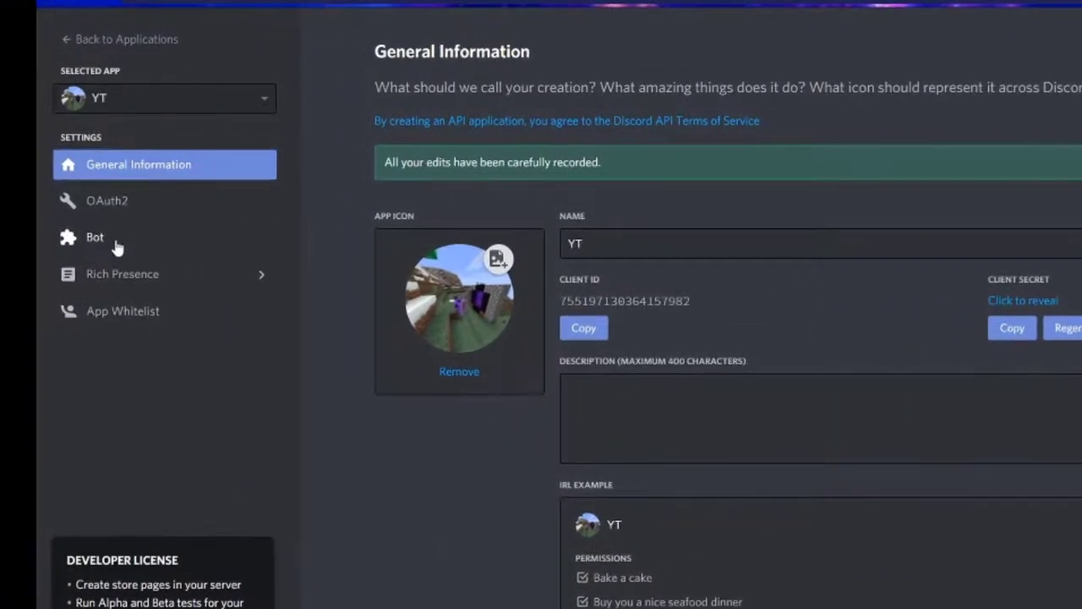
click(93, 241)
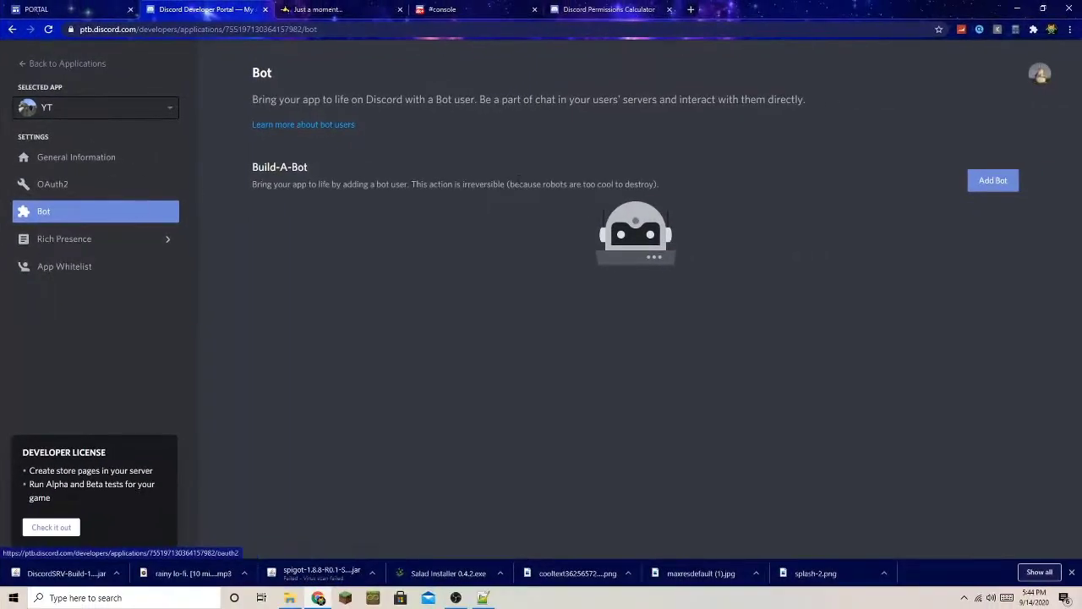
Add a bot user to YT, confirm it, and copy the bot's token.
click(992, 180)
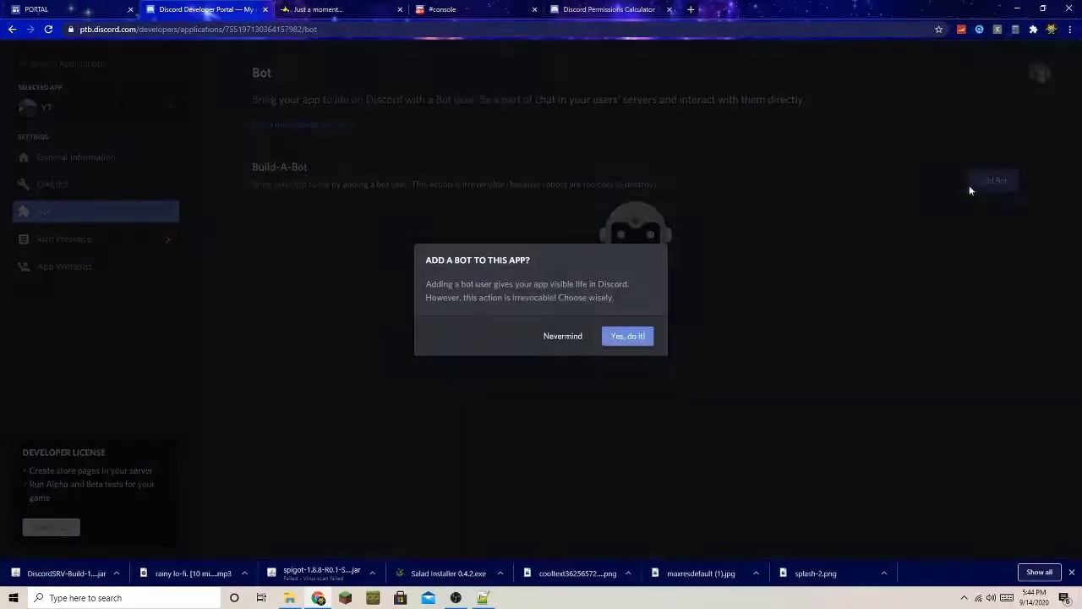
click(628, 337)
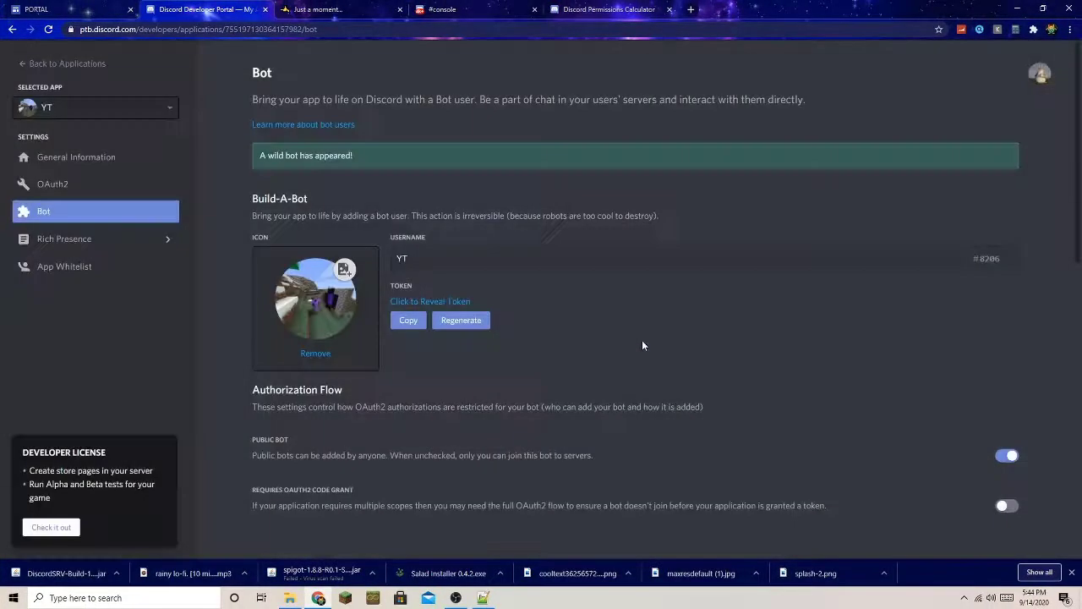
scroll(384, 257, down, 5)
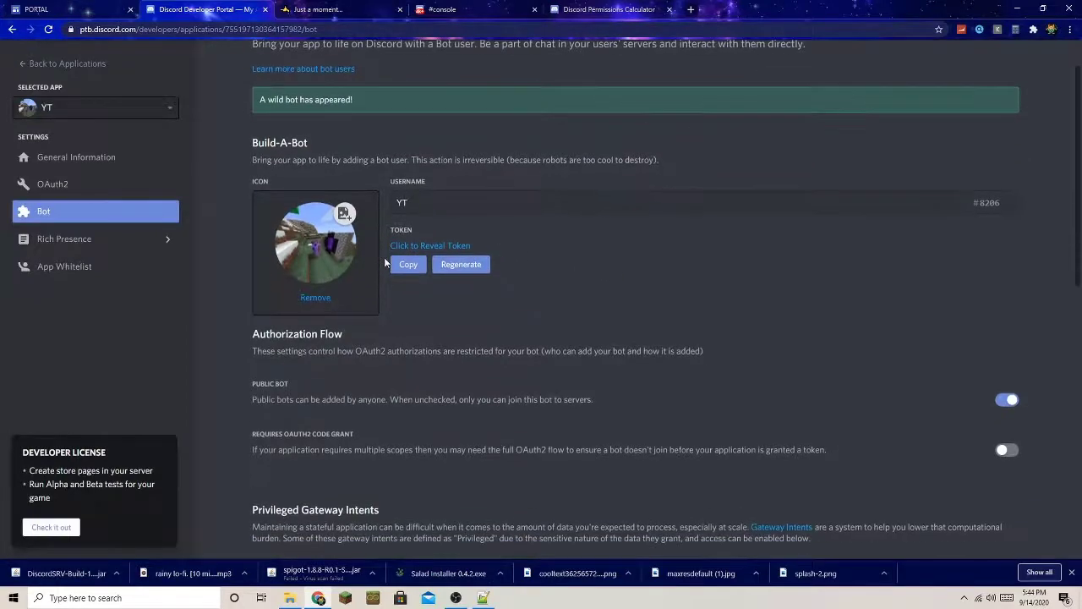
scroll(385, 263, down, 4)
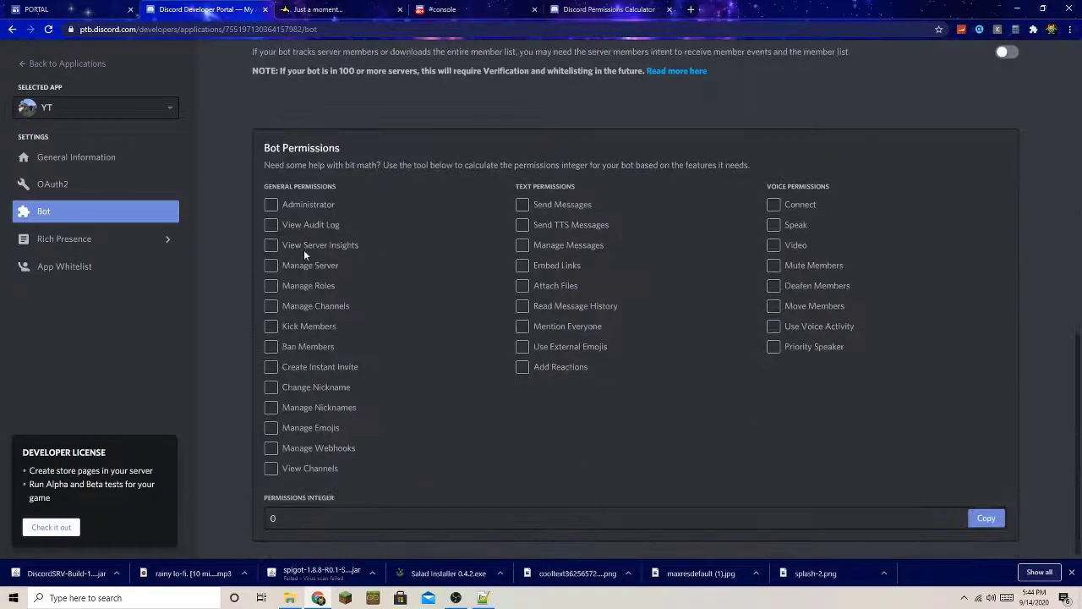
scroll(363, 313, up, 10)
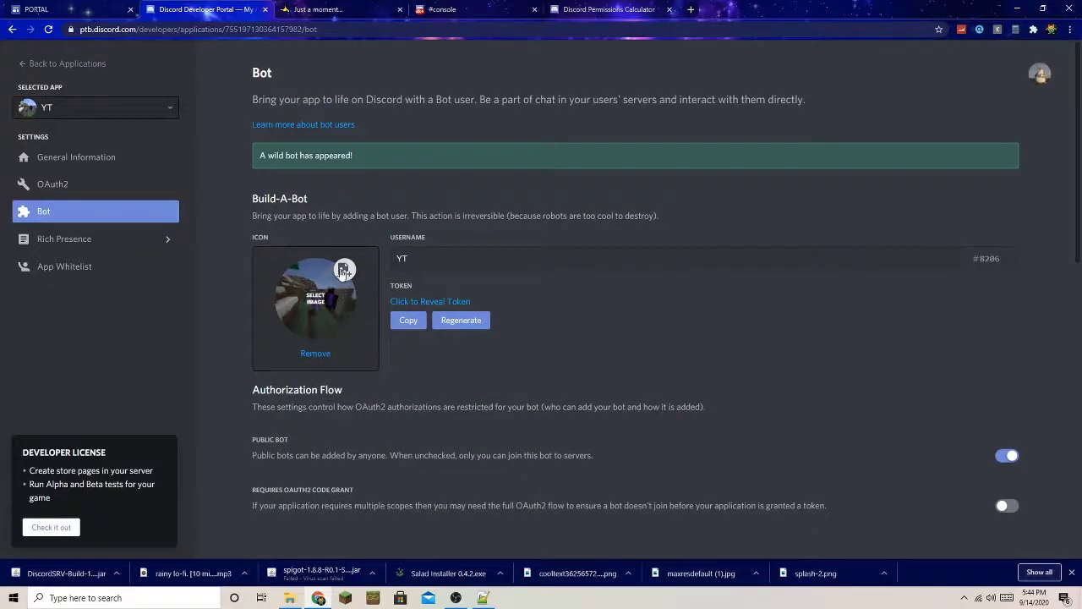
click(408, 321)
click(482, 598)
Replace the BOTTOKEN placeholder in config.yml with the copied bot token.
click(553, 225)
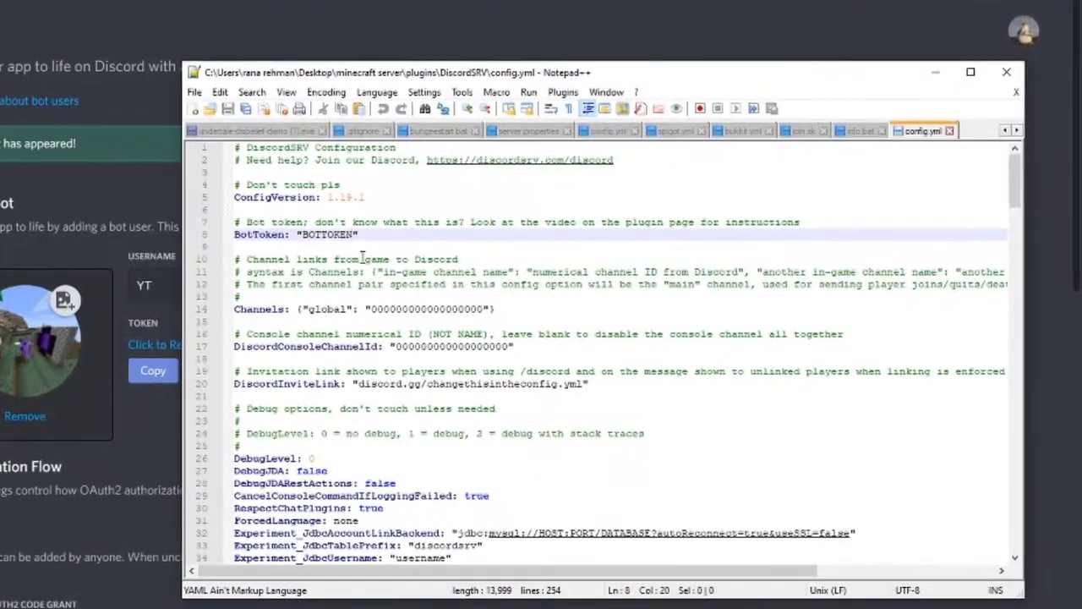
key(BackSpace)
key(BackSpace)
key(BackSpace)
key(BackSpace)
key(BackSpace)
key(BackSpace)
key(BackSpace)
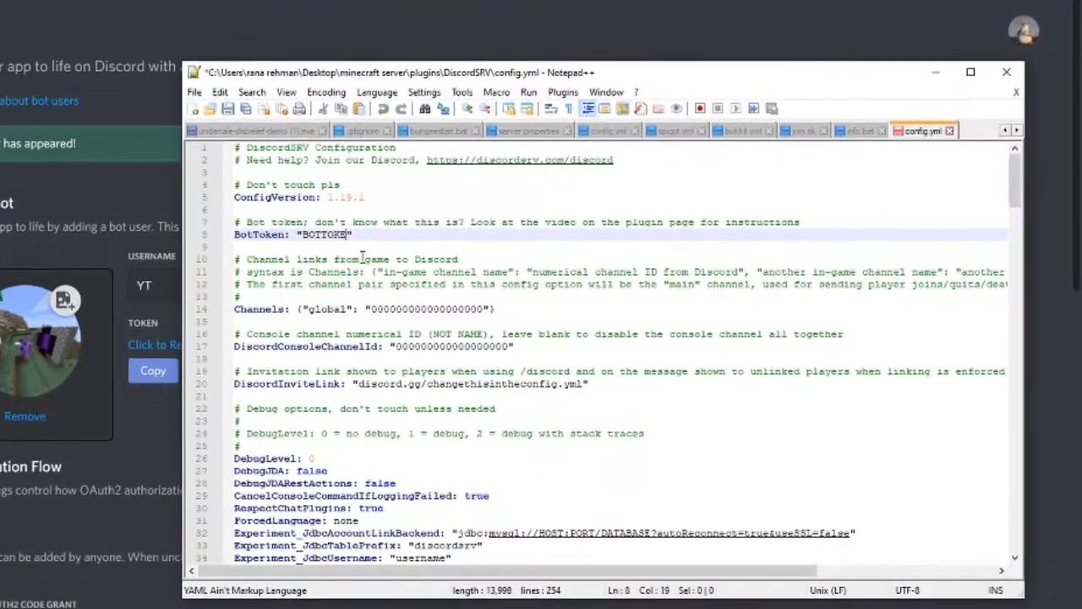
key(BackSpace)
key(ctrl+v)
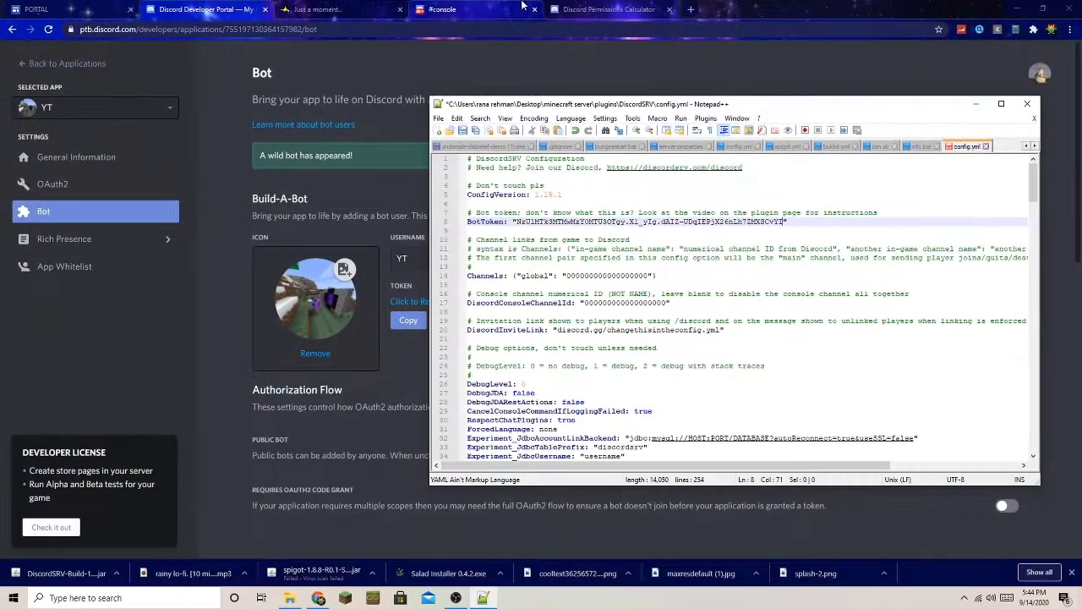
click(970, 100)
click(414, 3)
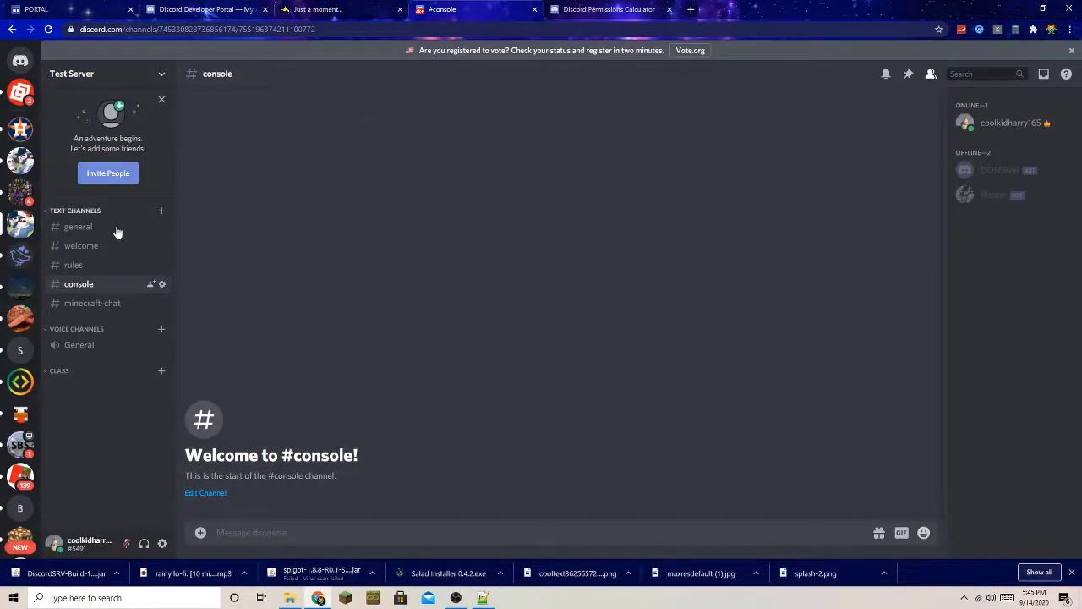
Copy the ID of the #minecraft-chat channel from its right-click menu.
click(109, 306)
click(105, 292)
click(73, 309)
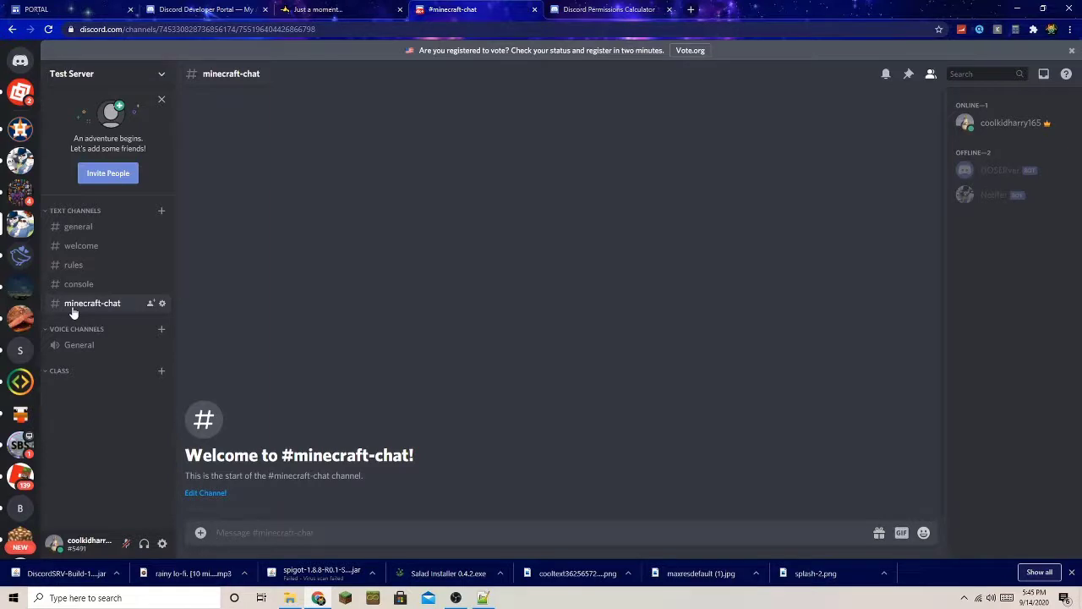
right_click(75, 310)
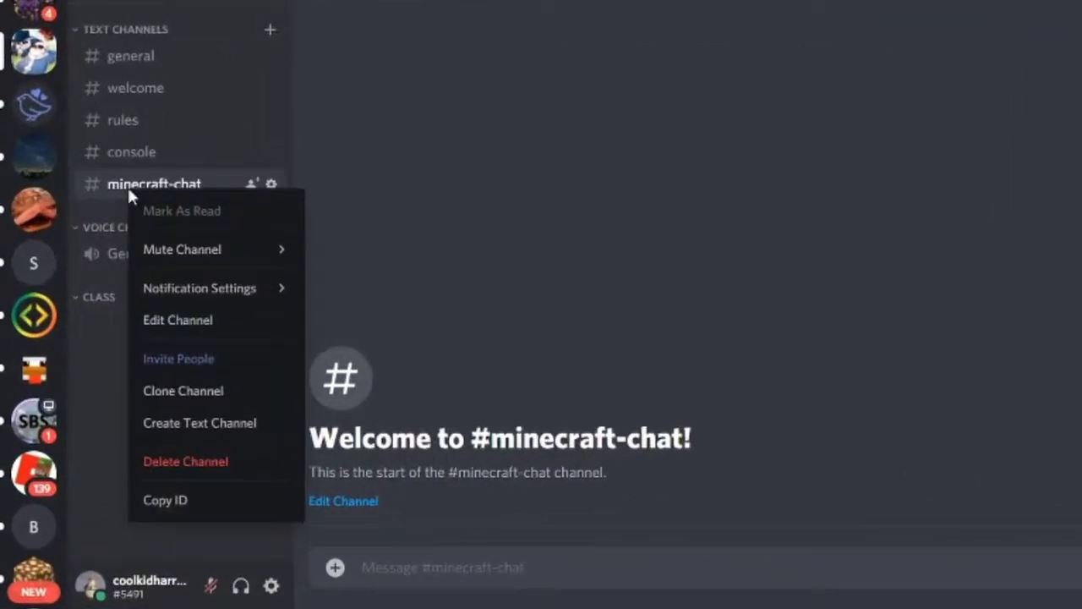
click(203, 508)
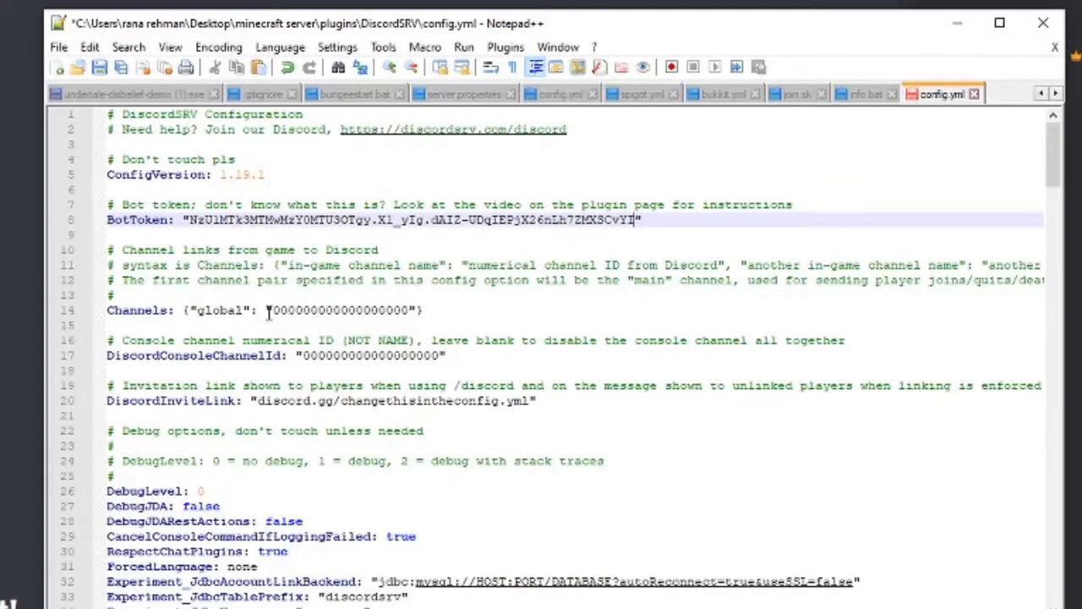
drag(272, 311, 413, 313)
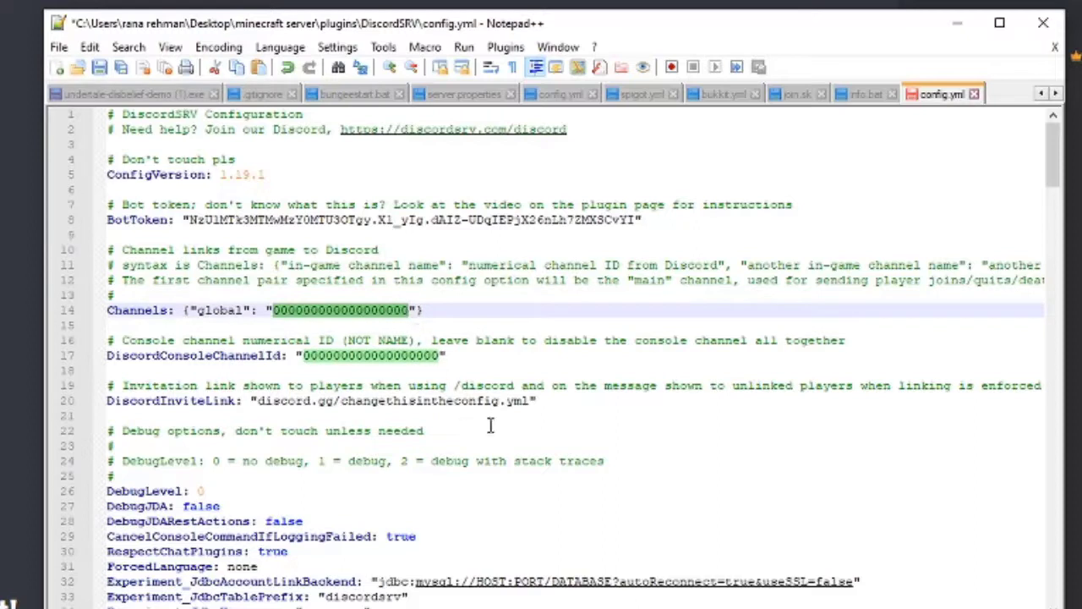
key(BackSpace)
key(ctrl+v)
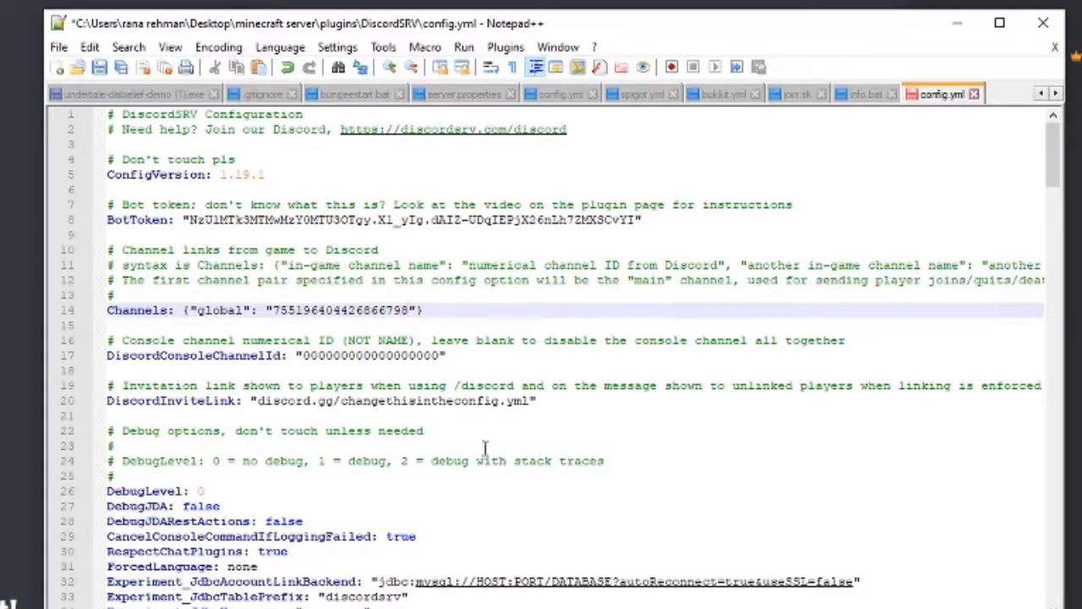
key(ctrl+s)
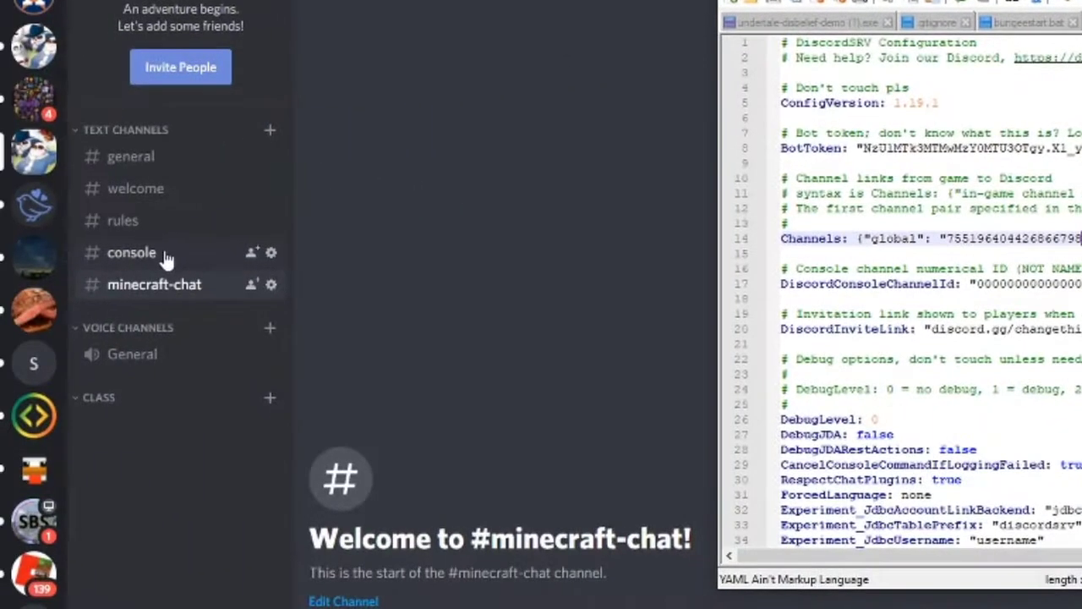
Copy the #console channel's ID and paste it over the zeros of DiscordConsoleChannelId in config.yml.
click(167, 258)
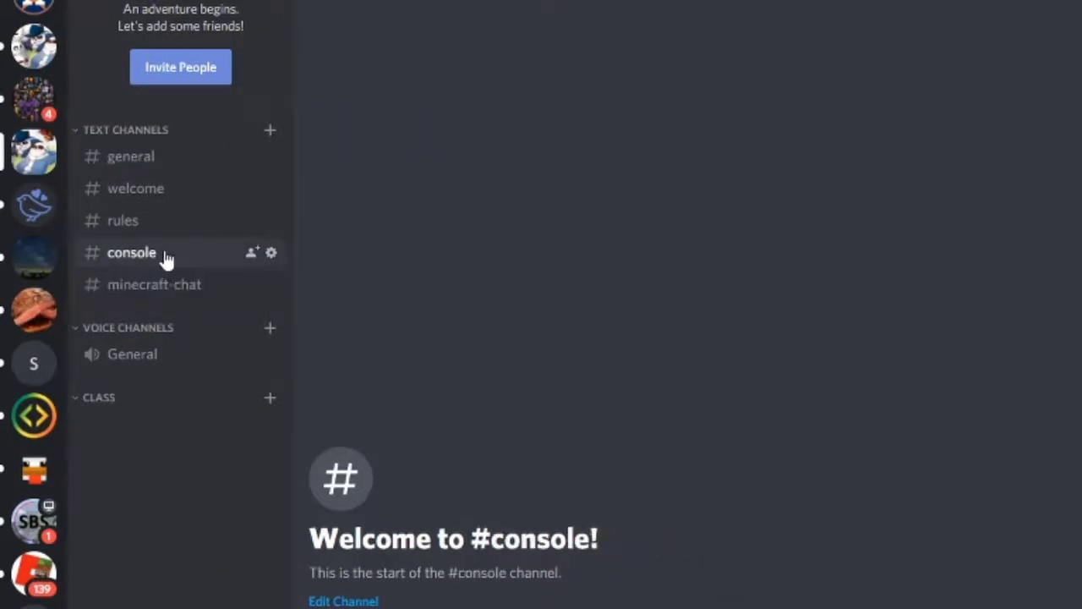
right_click(165, 259)
click(233, 561)
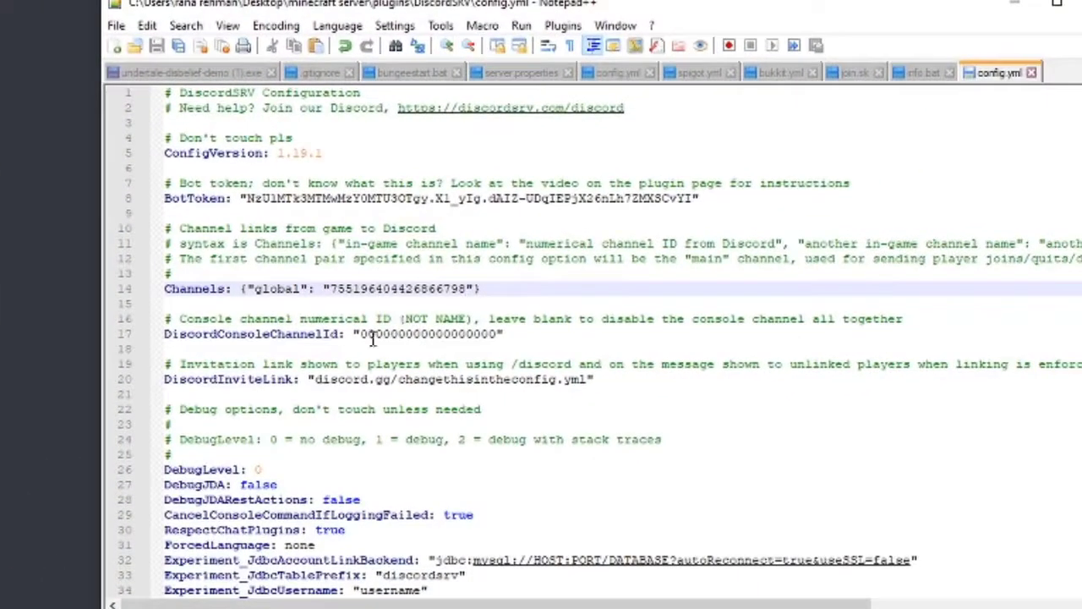
drag(360, 335, 496, 337)
key(ctrl+v)
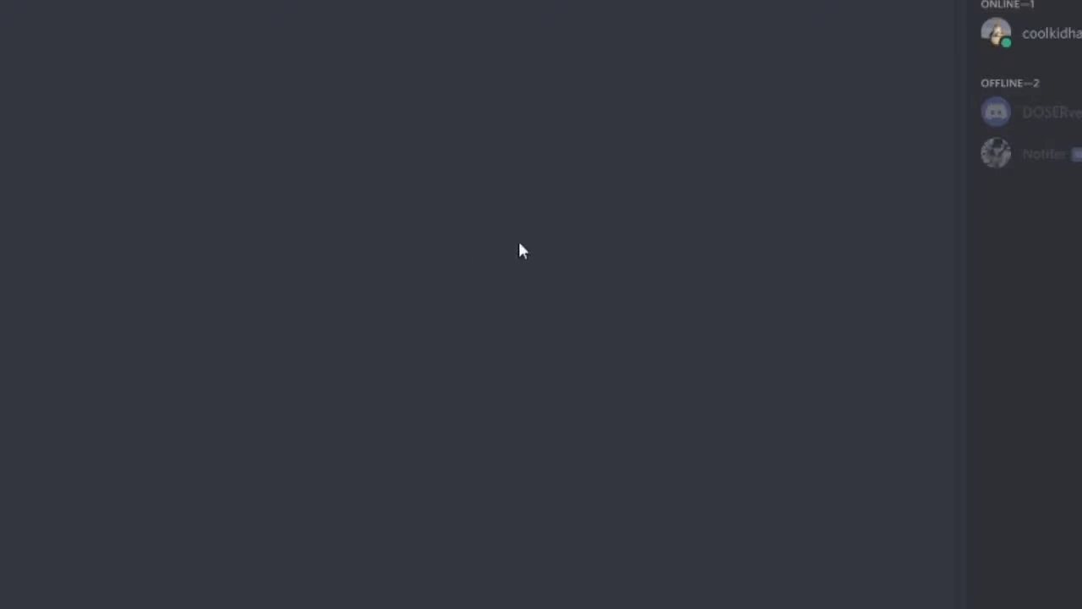
Generate an Administrator (permissions 8) bot invite link from the app's client ID and open it.
click(607, 8)
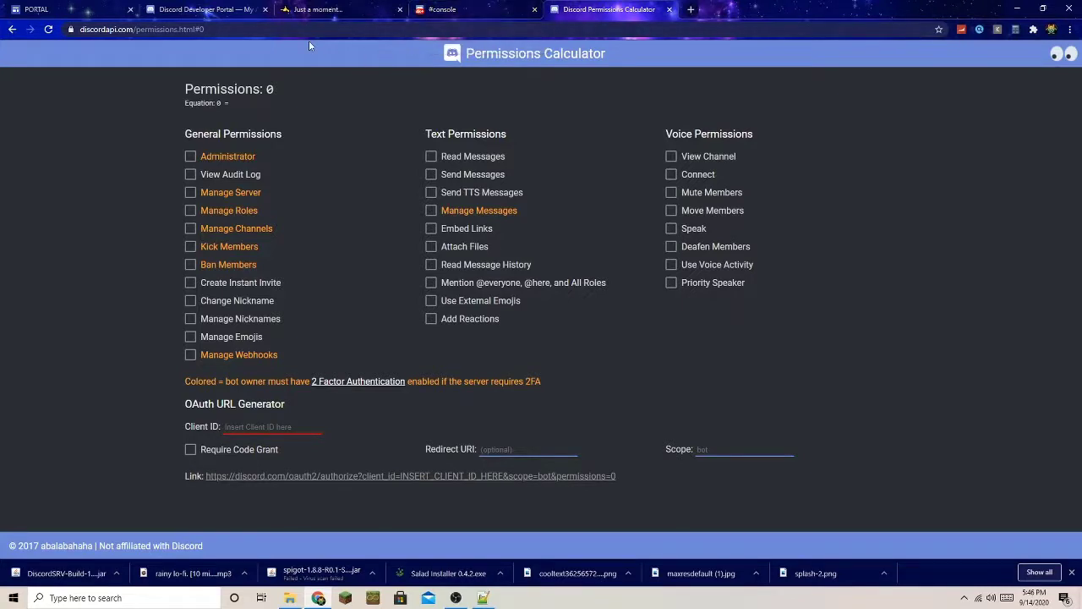
click(213, 7)
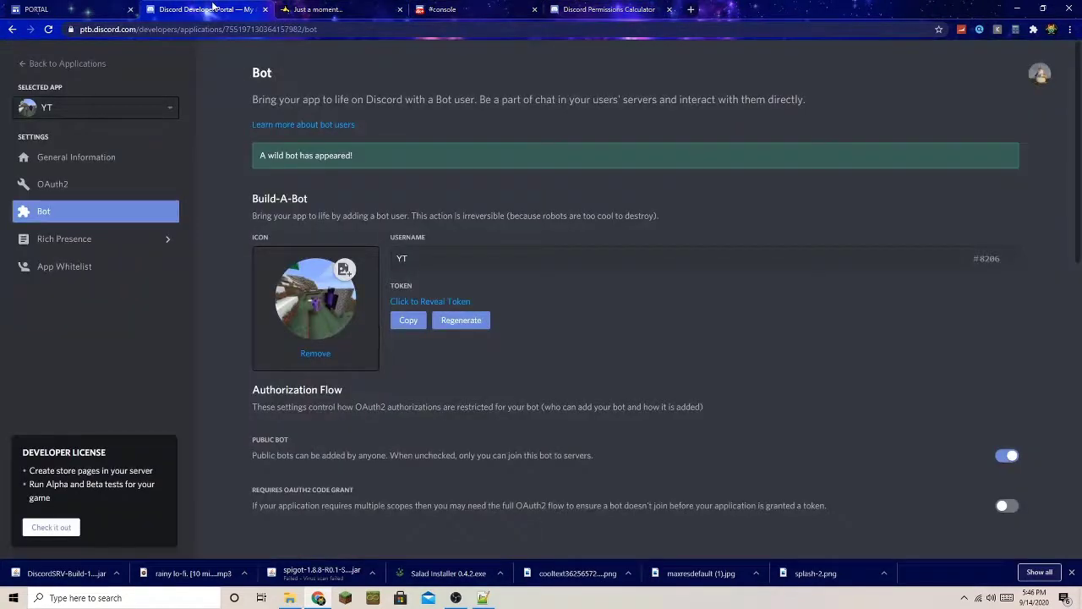
click(122, 159)
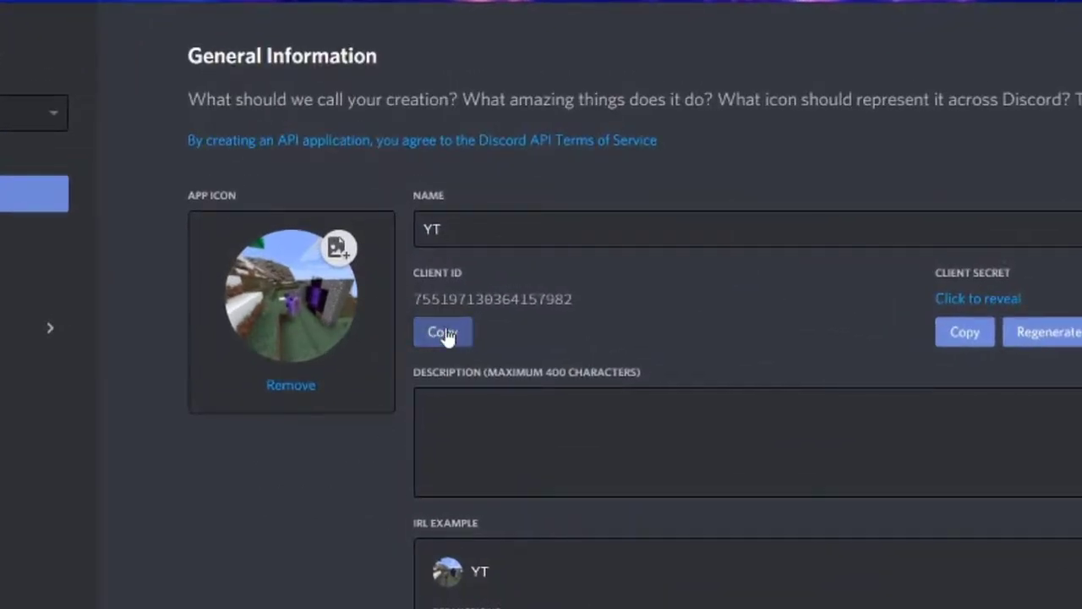
click(444, 334)
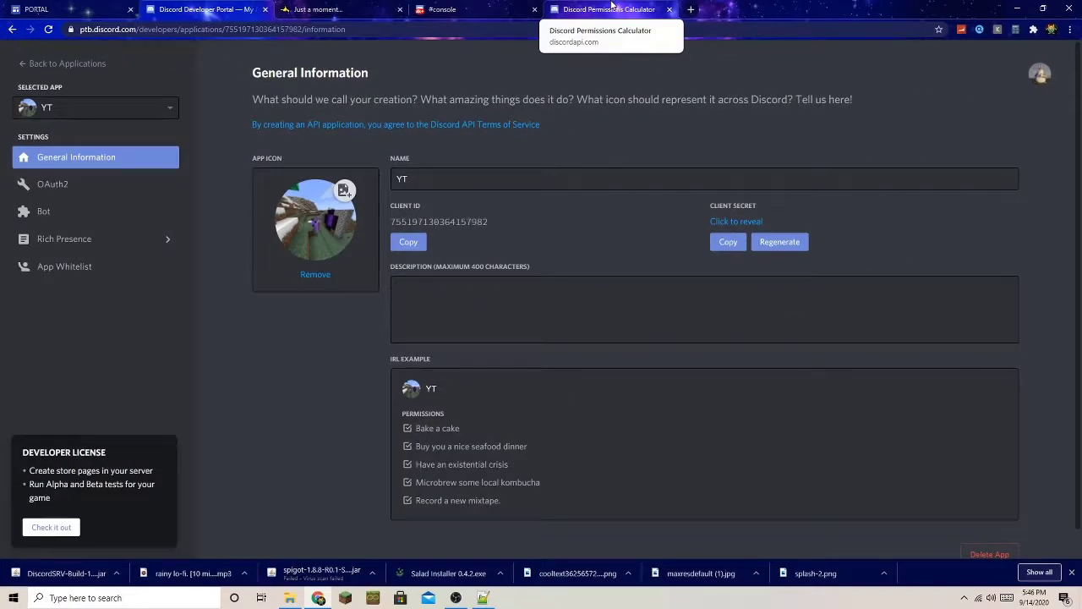
click(611, 5)
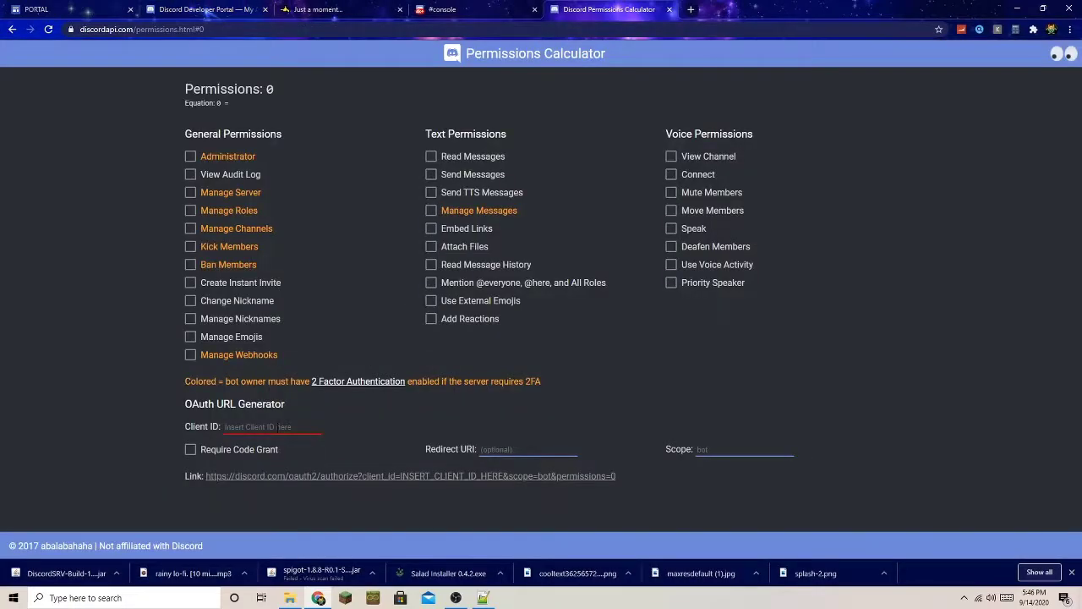
key(ctrl+v)
click(191, 156)
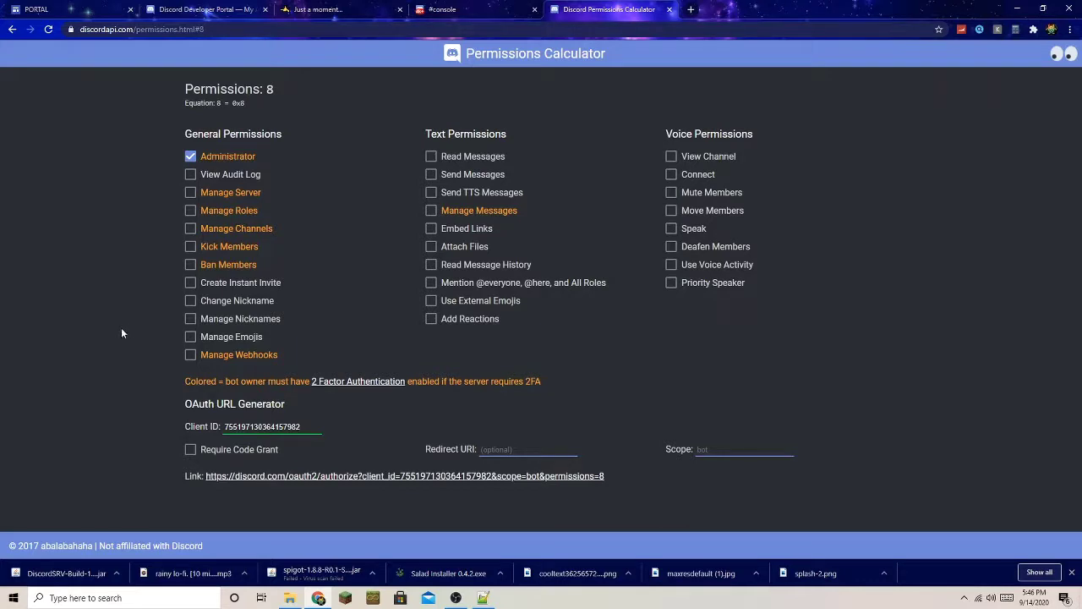
click(271, 476)
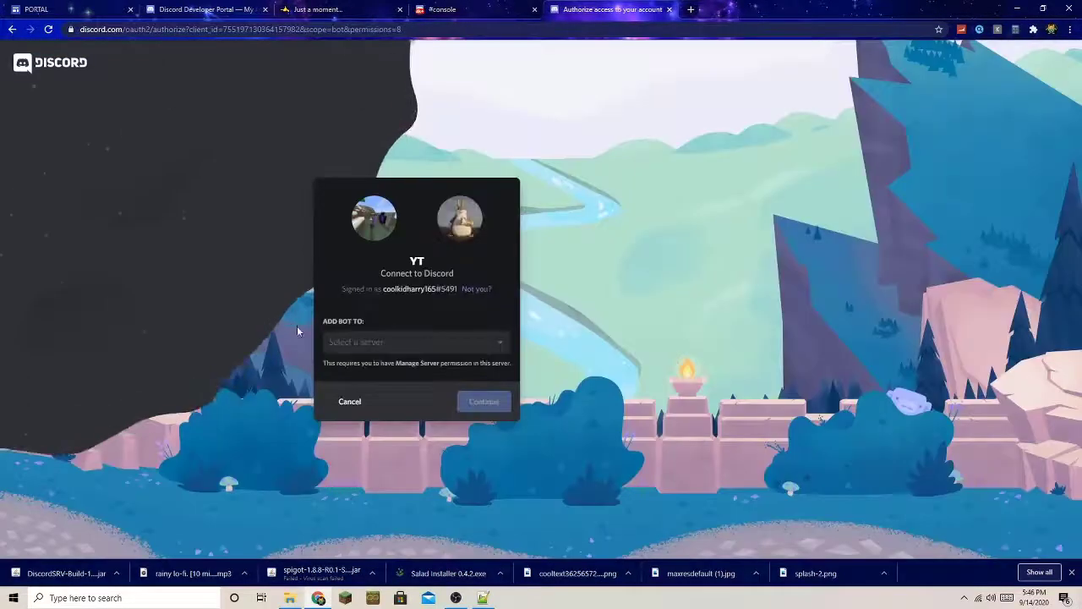
Authorize the YT bot for Test Server with Administrator permission.
click(347, 342)
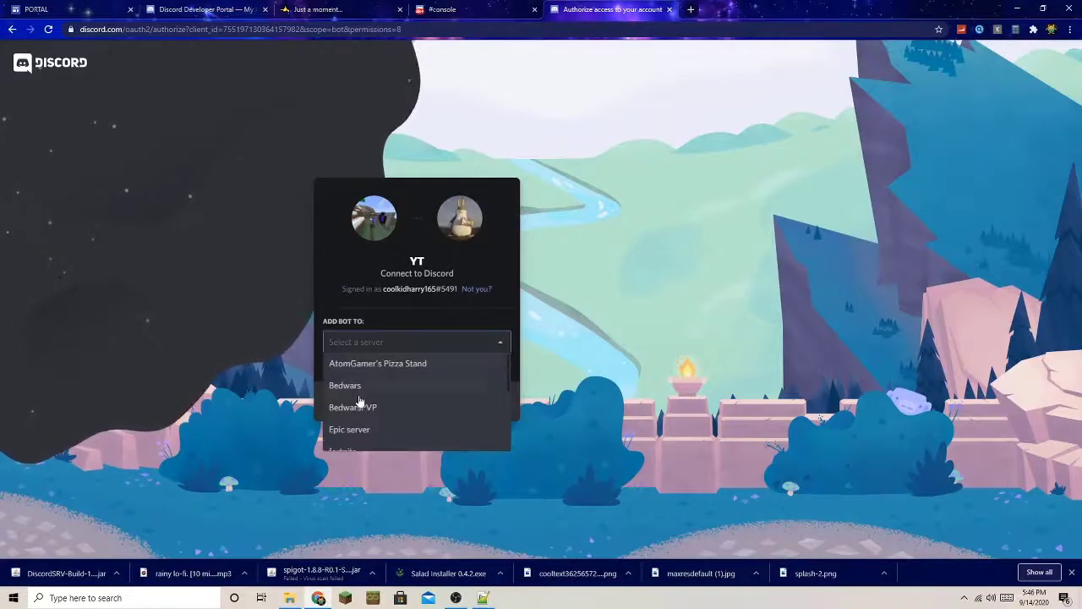
scroll(358, 397, down, 3)
scroll(362, 412, down, 1)
click(369, 421)
click(494, 409)
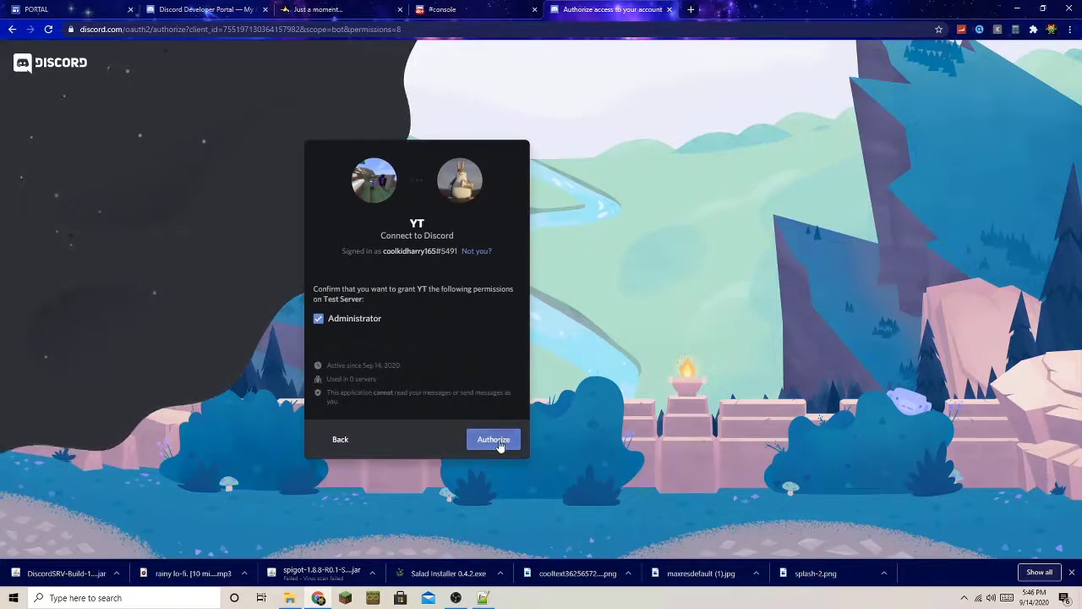
click(498, 441)
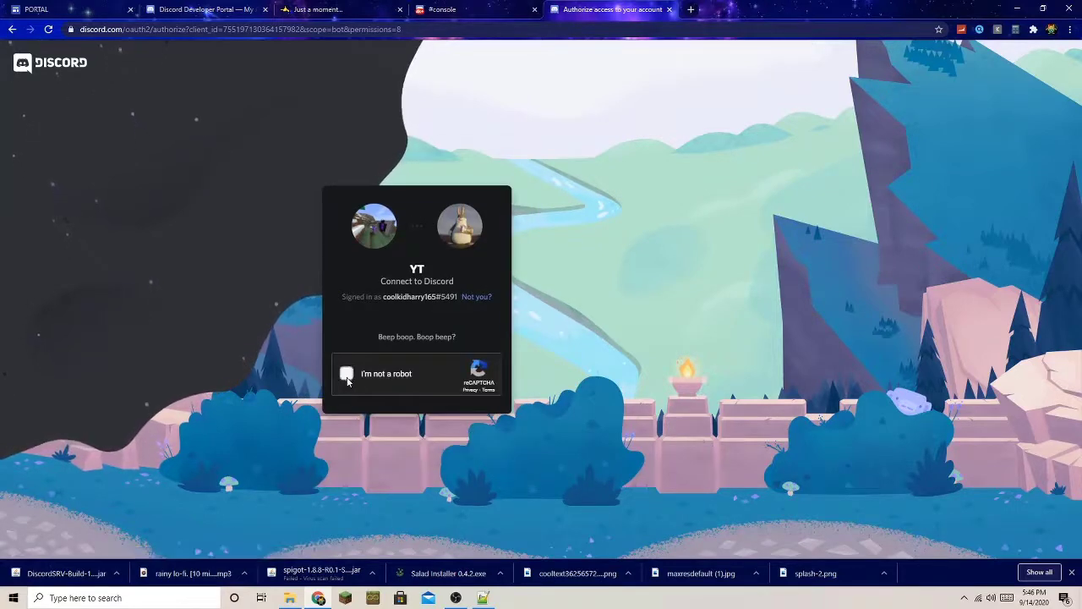
Pass the reCAPTCHA by marking the motorcycle squares, then close the authorization page.
click(347, 378)
click(446, 365)
click(450, 415)
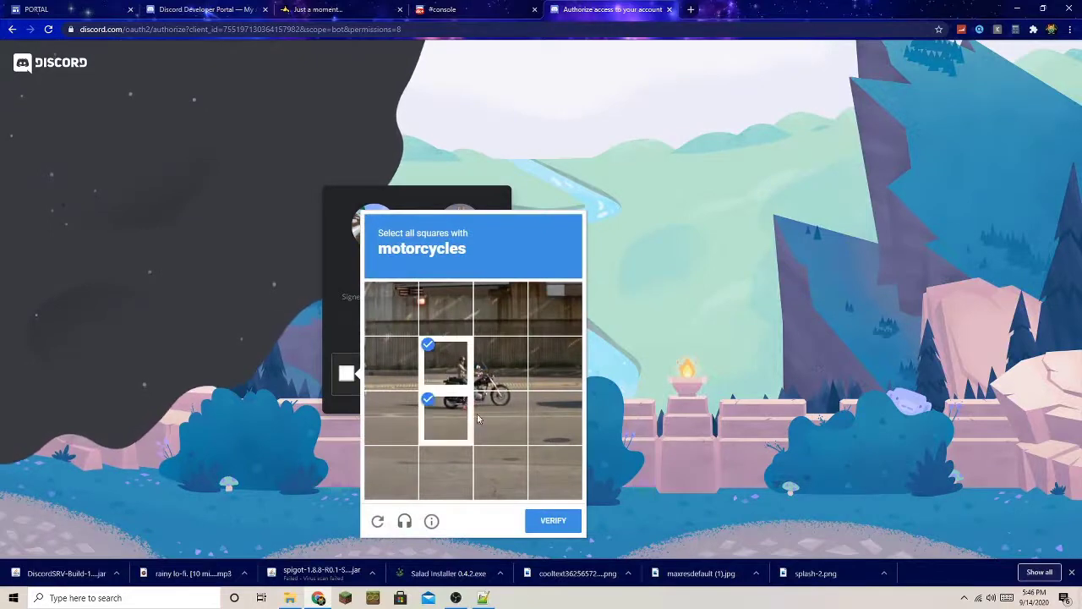
click(499, 364)
click(499, 414)
click(547, 520)
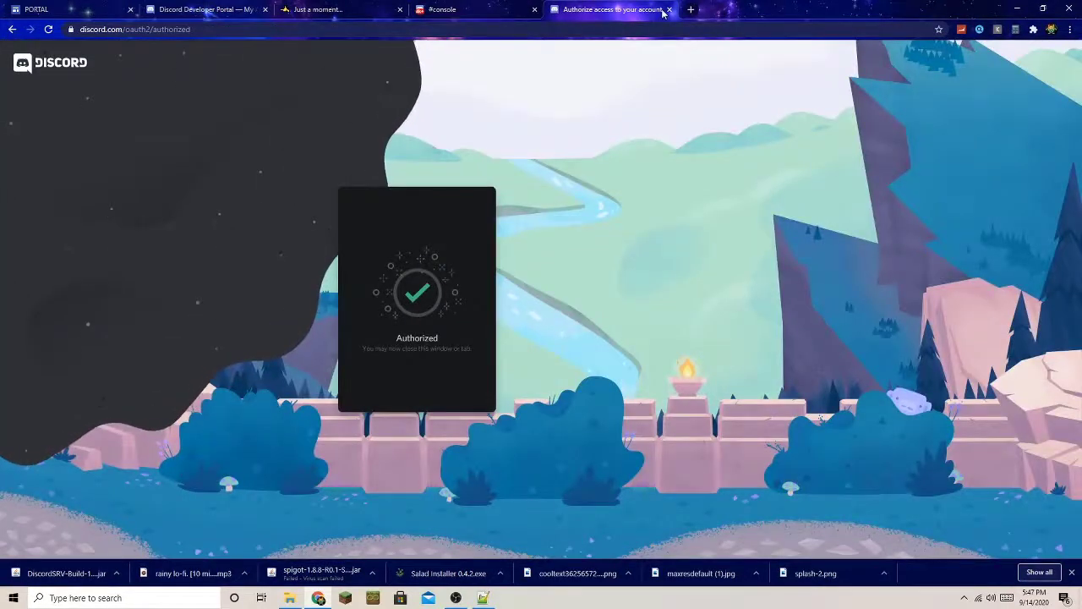
click(669, 9)
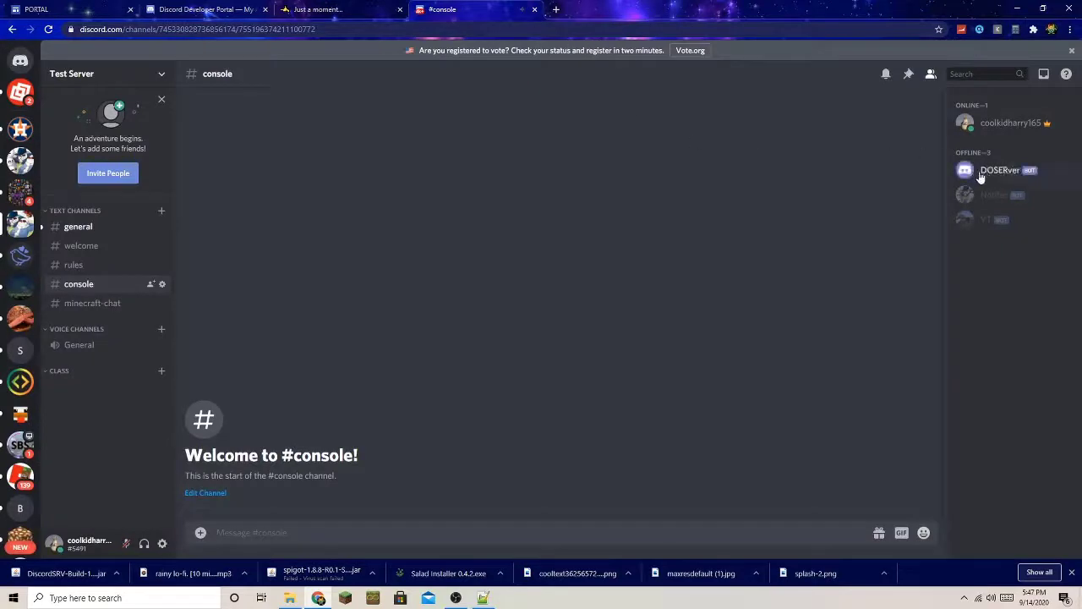
Check the YT bot's profile in Test Server and open config.yml from the DiscordSRV folder.
click(976, 219)
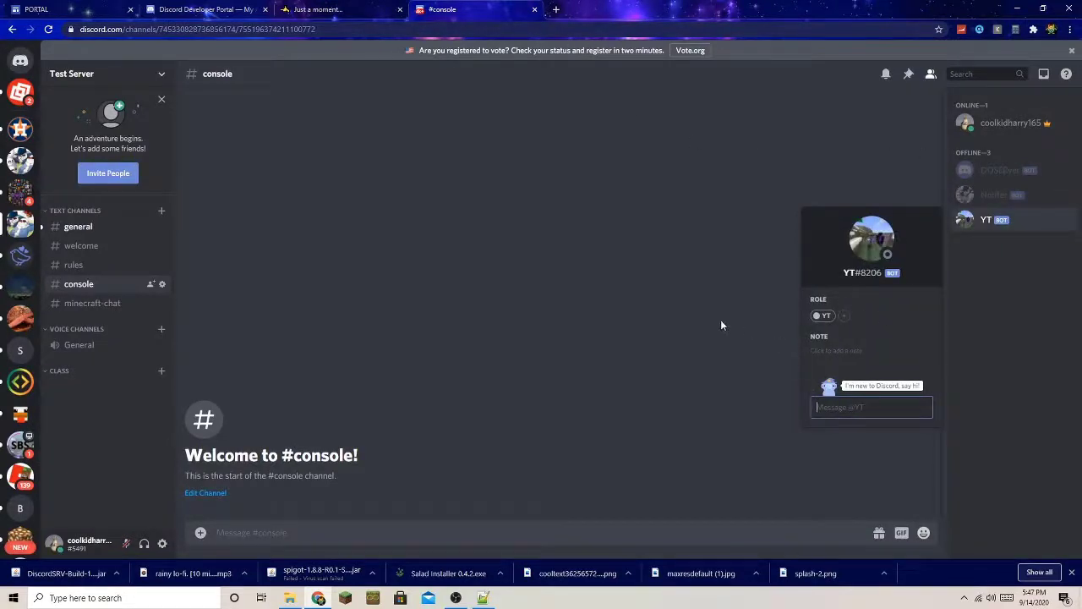
click(298, 600)
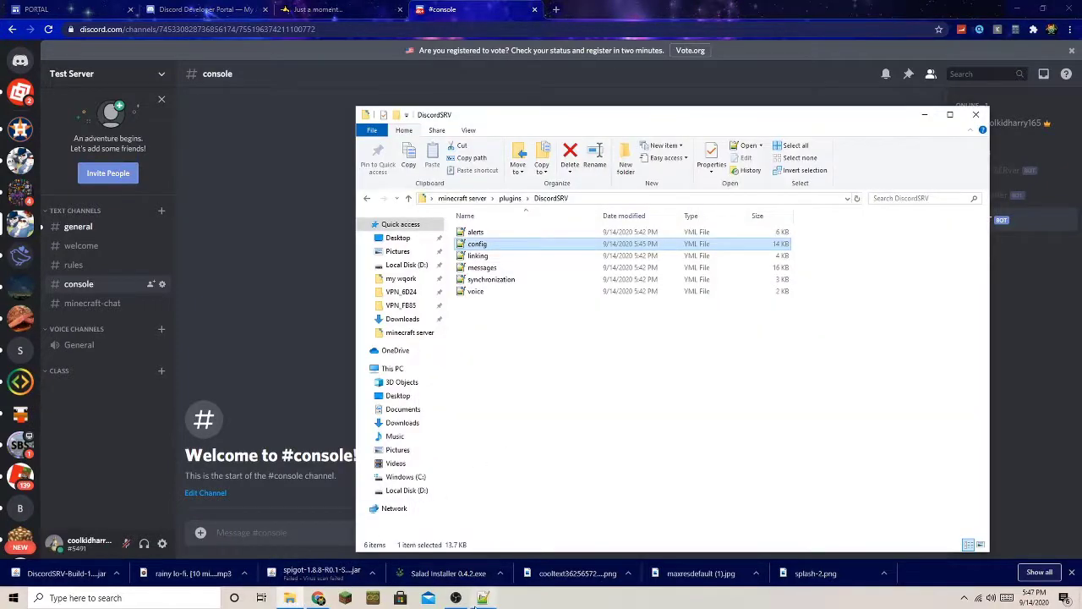
key(Return)
click(736, 365)
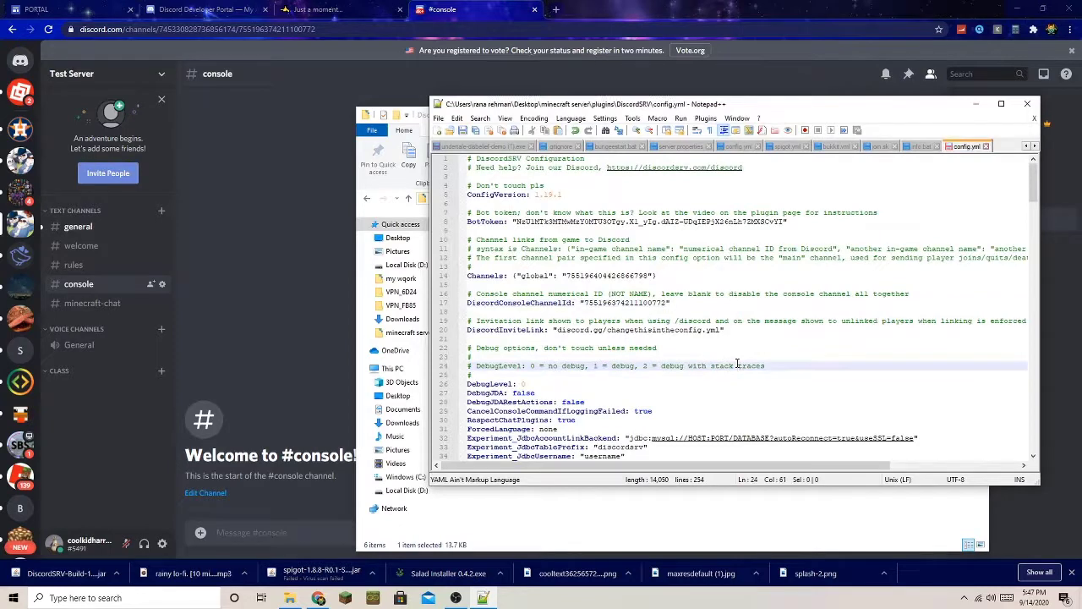
Close config.yml and launch the Minecraft server's run batch file.
click(1027, 103)
key(BackSpace)
key(BackSpace)
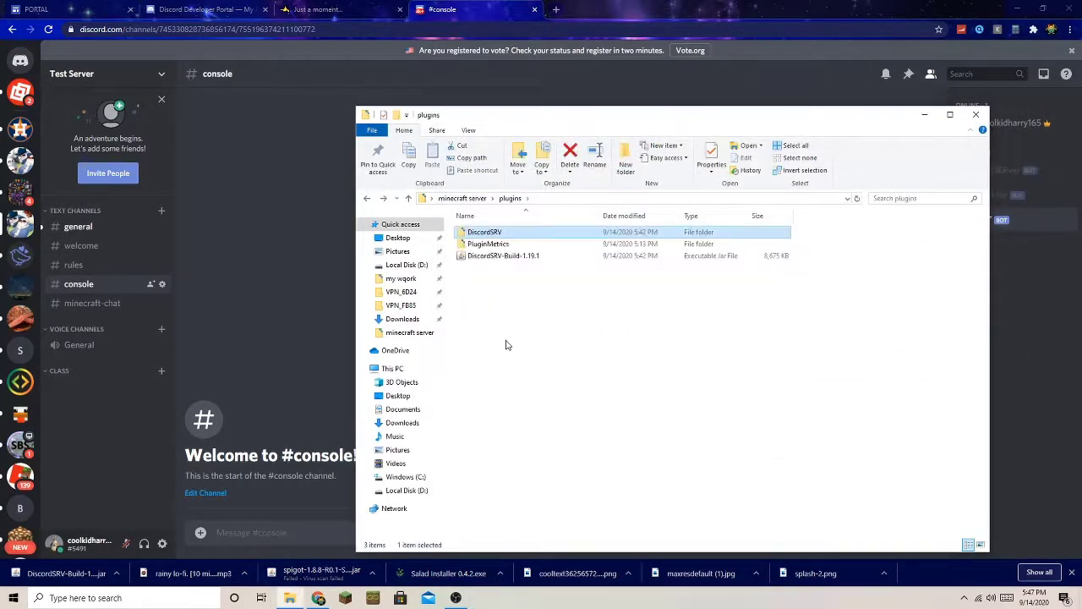
double_click(477, 386)
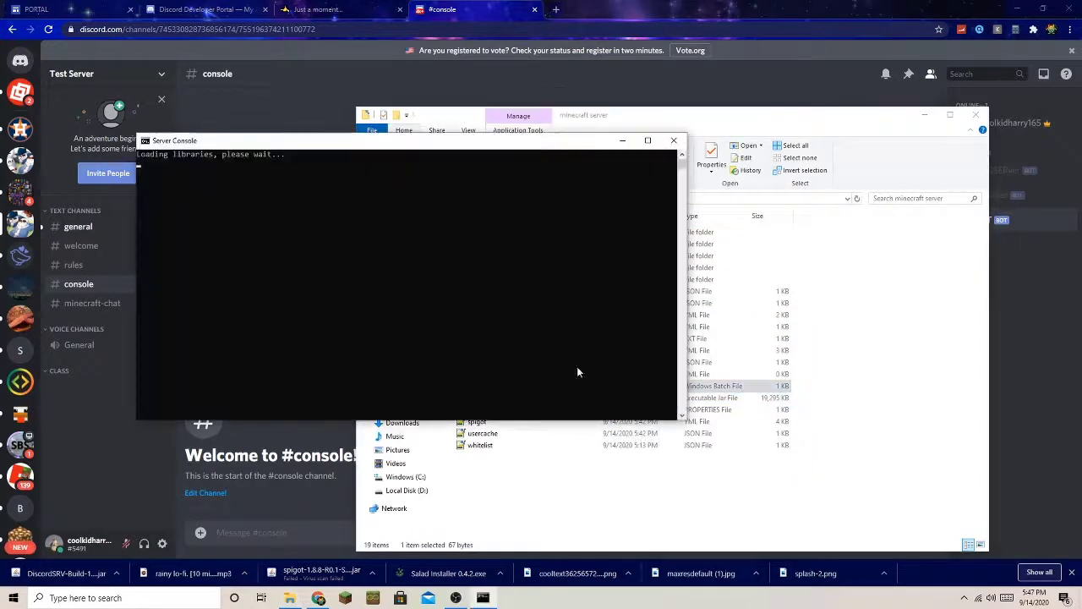
Confirm the YT bot shows online in Test Server's member list.
click(926, 114)
click(1024, 307)
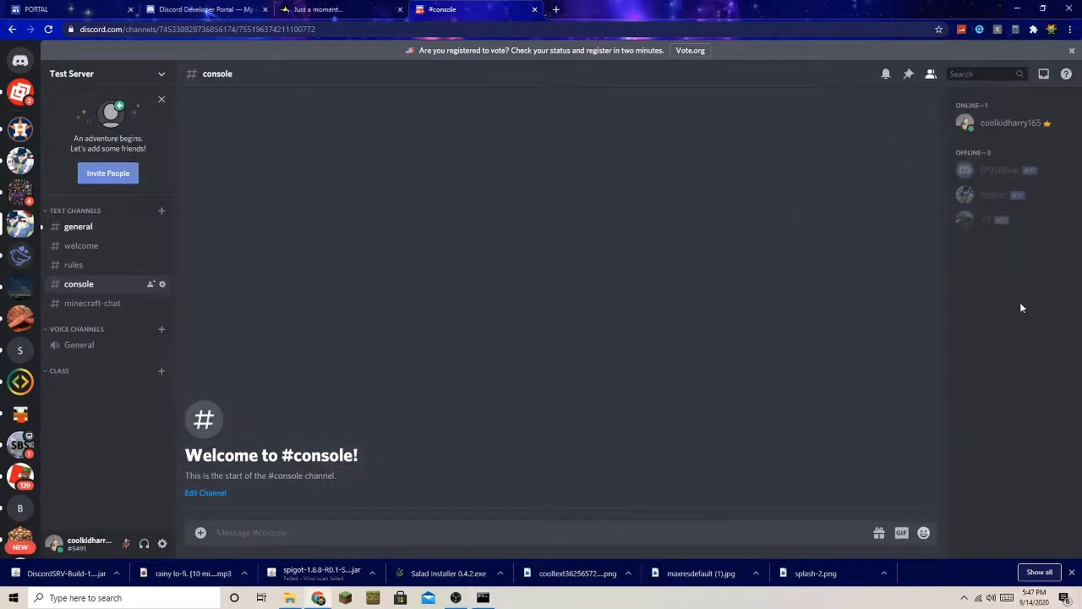
click(975, 222)
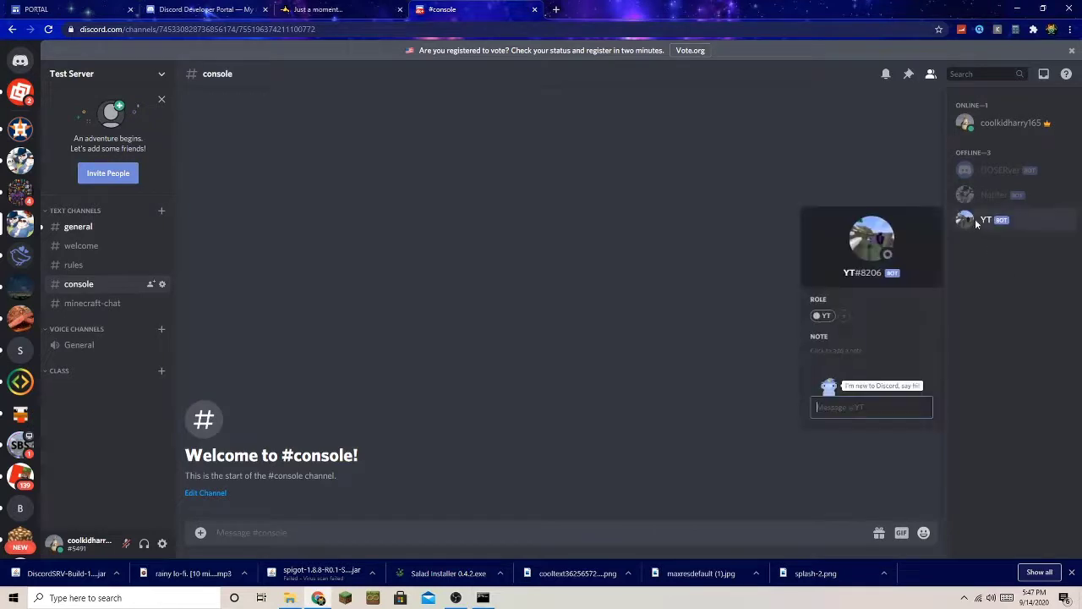
click(973, 263)
Check the DiscordSRV log lines in the Server Console, then view #minecraft-chat's Server has started post.
click(455, 594)
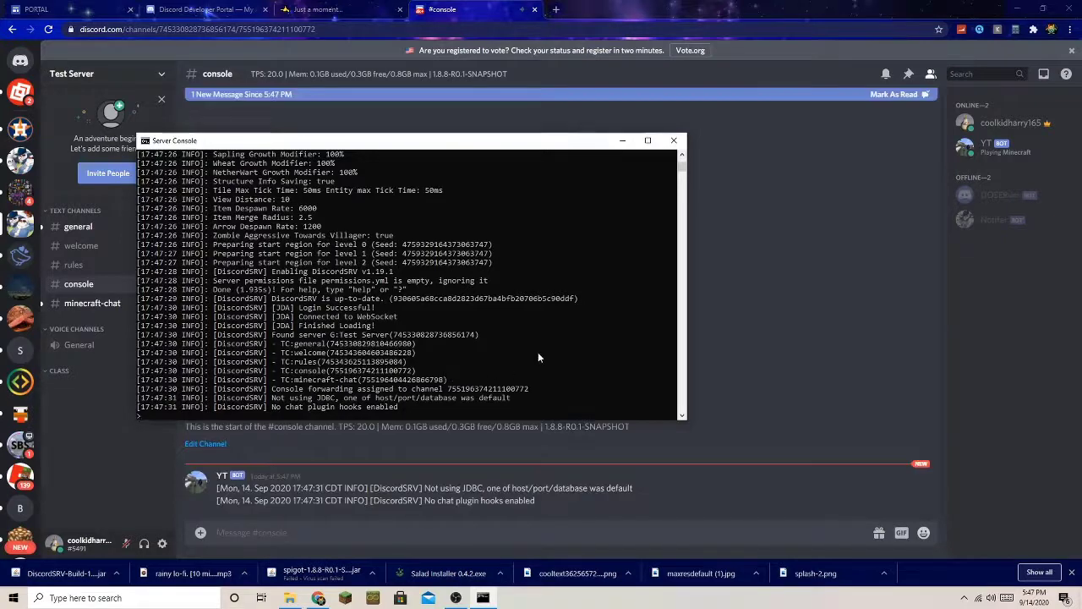
click(623, 140)
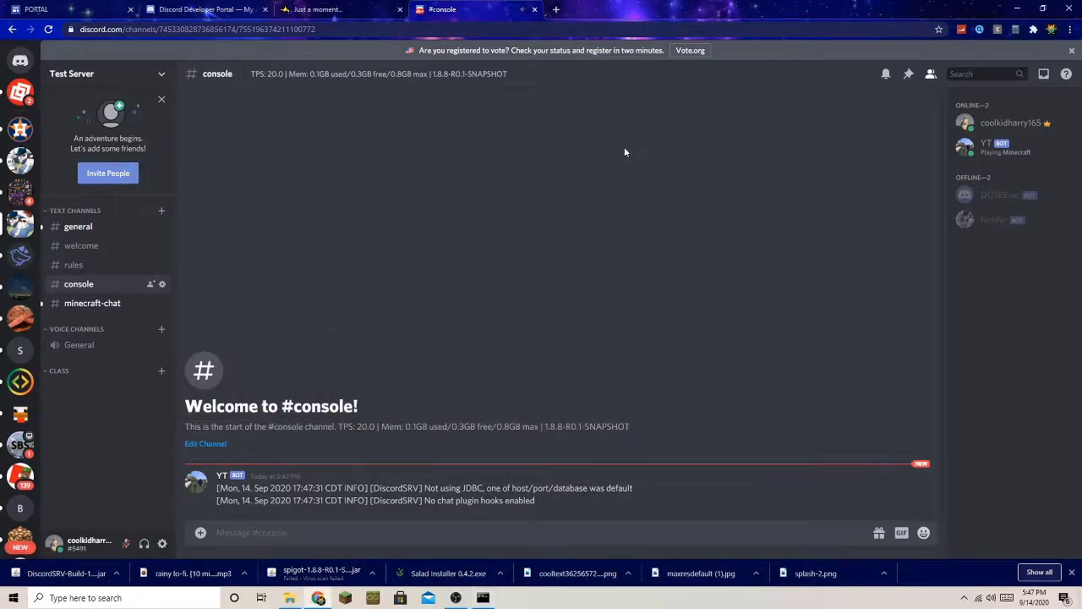
click(93, 306)
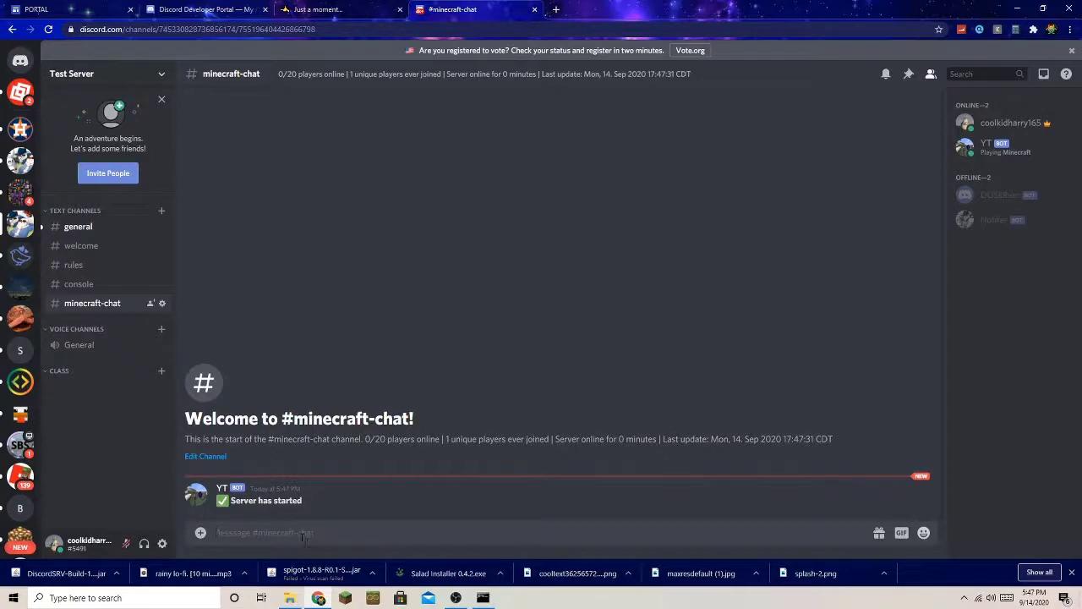
Send 'Hello' in #minecraft-chat and confirm it appears in the server console log.
text(Hello)
key(Return)
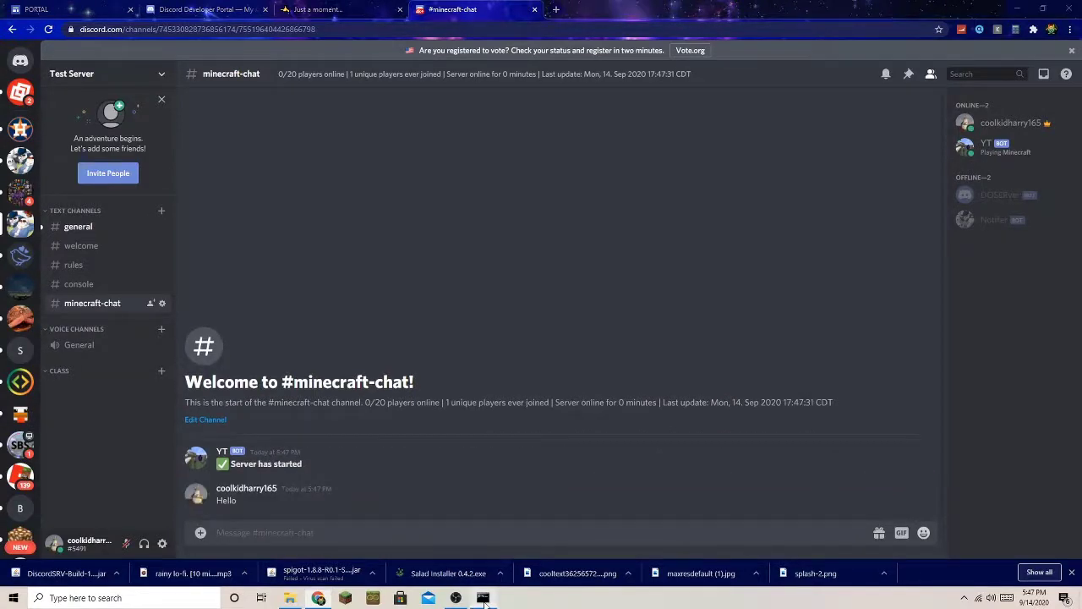
click(483, 597)
drag(490, 134, 666, 115)
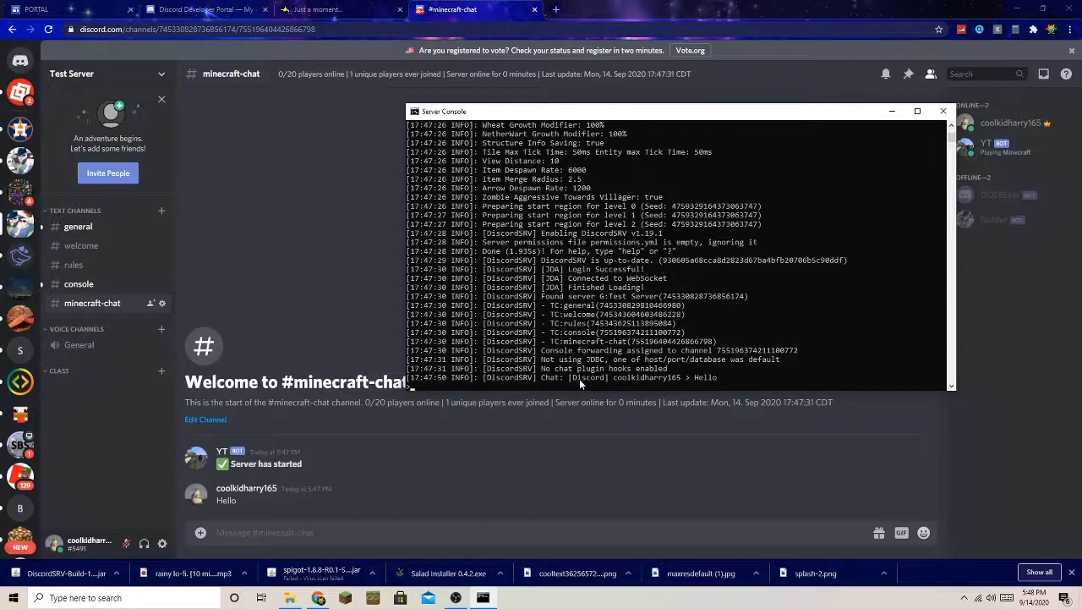
Shut the server down with the stop command and close the console.
text(stop)
key(Return)
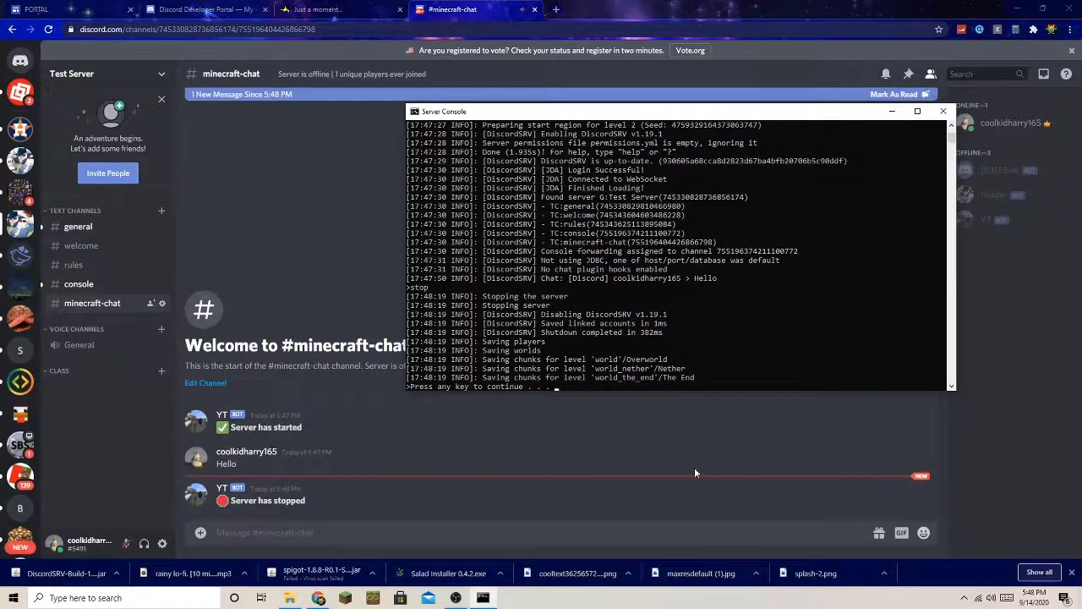
key(Return)
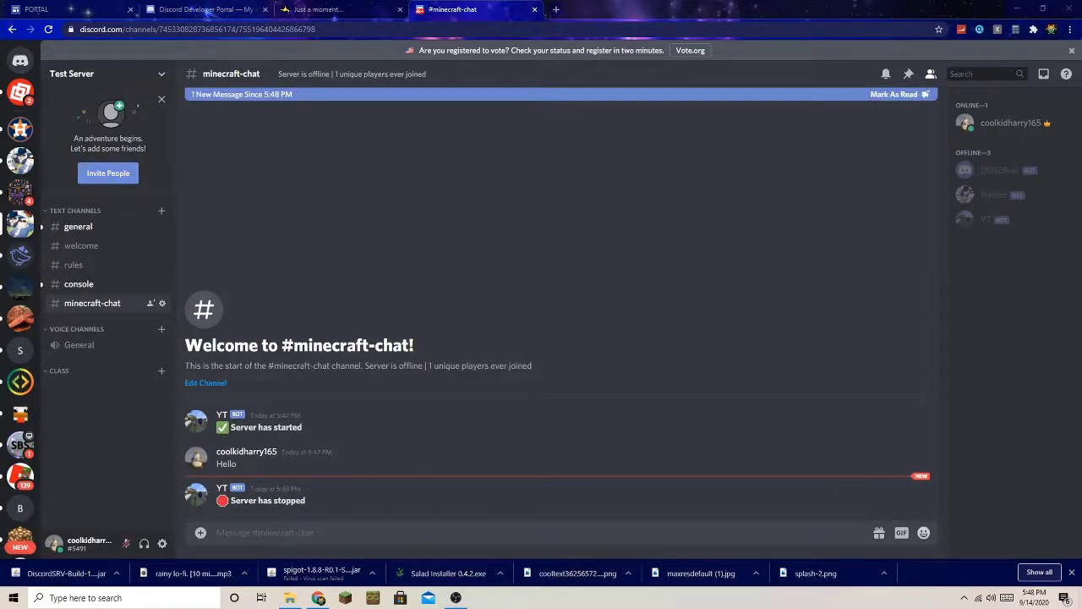